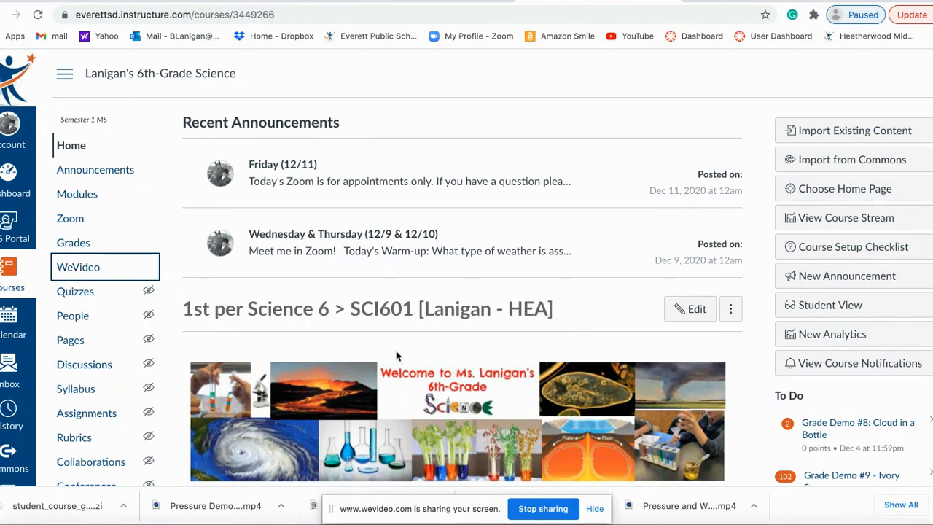
# Step: Open WeVideo from the Canvas course, create a new video saved in the Tutorials project, and start editing
pyautogui.click(78, 268)
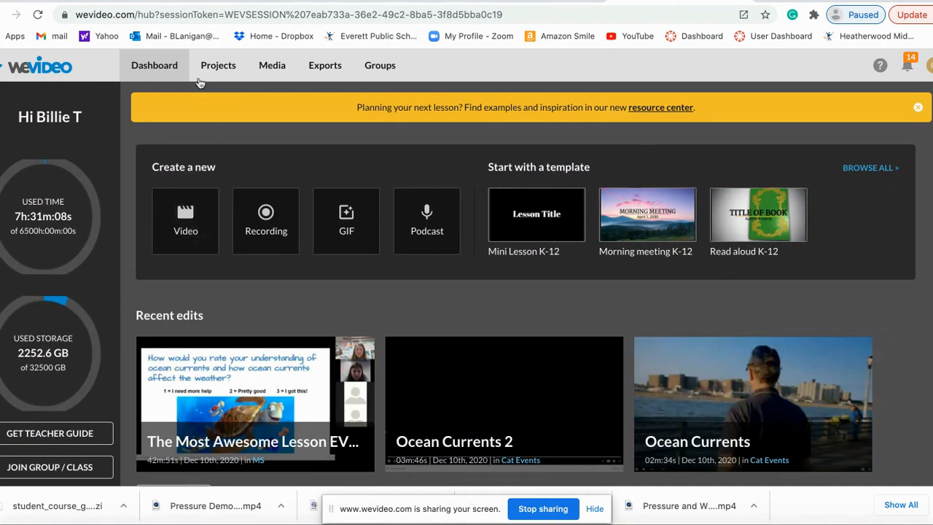
pyautogui.click(192, 219)
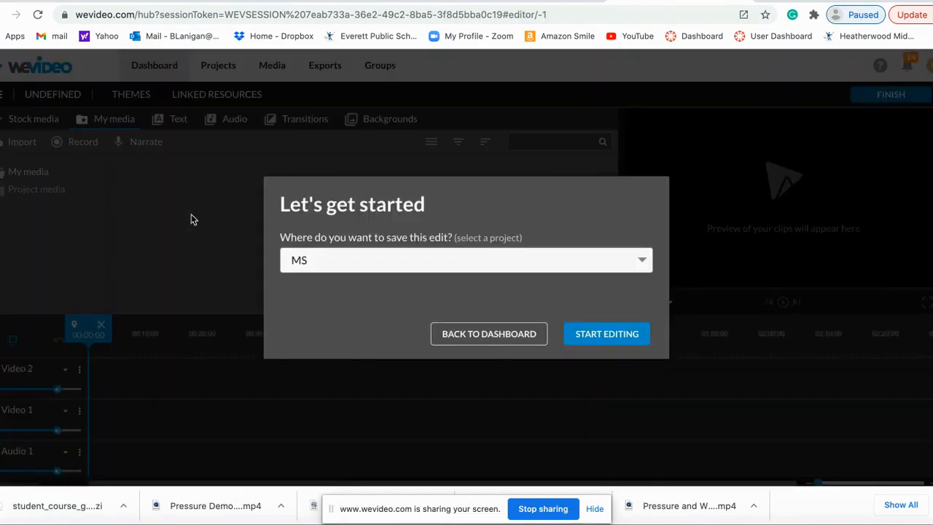
pyautogui.click(325, 264)
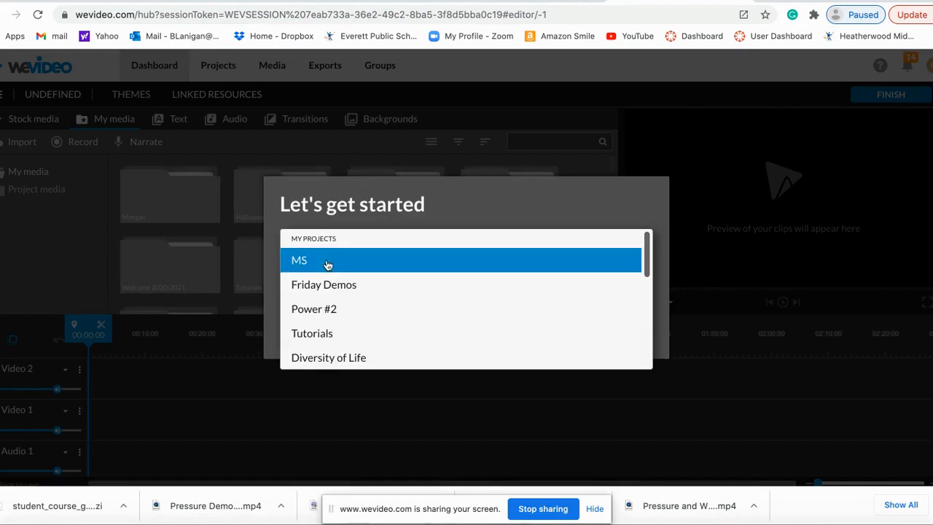
pyautogui.scroll(-1, 336, 332)
pyautogui.click(337, 327)
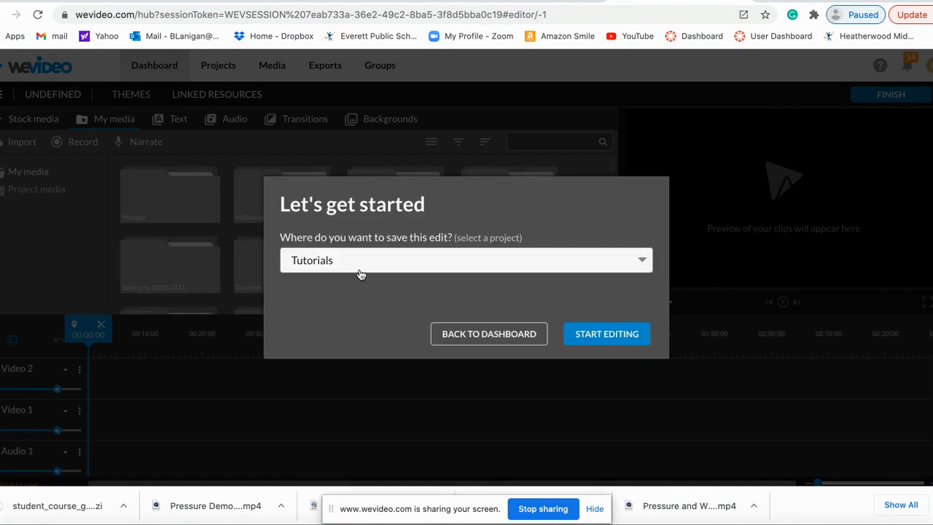
pyautogui.click(593, 337)
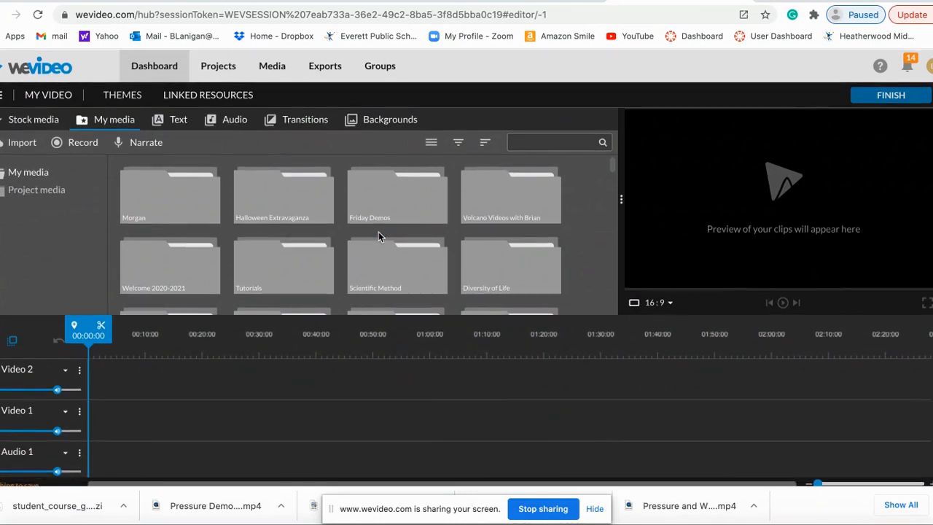
# Step: In the WeVideo subfolder of the Tutorials media folder, record a webcam clip with the FaceTime HD Camera and save it
pyautogui.scroll(-2, 379, 232)
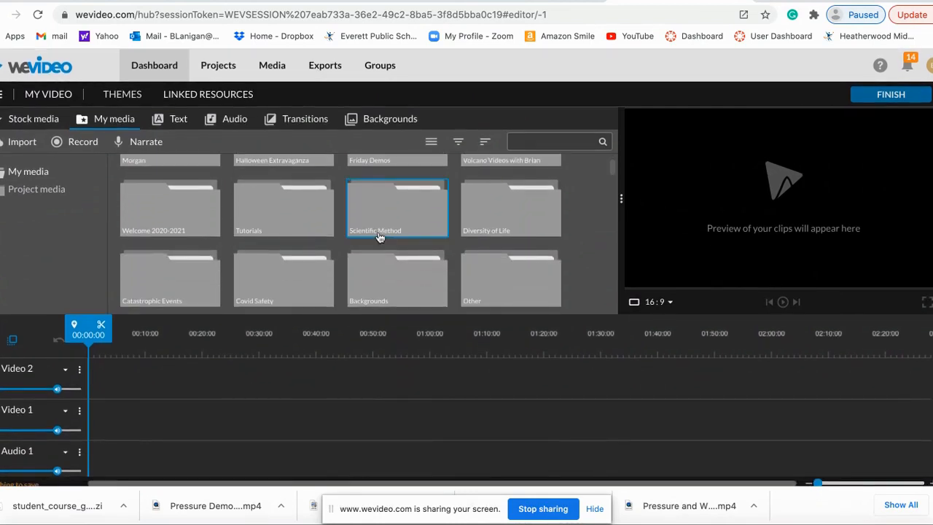
pyautogui.doubleClick(302, 216)
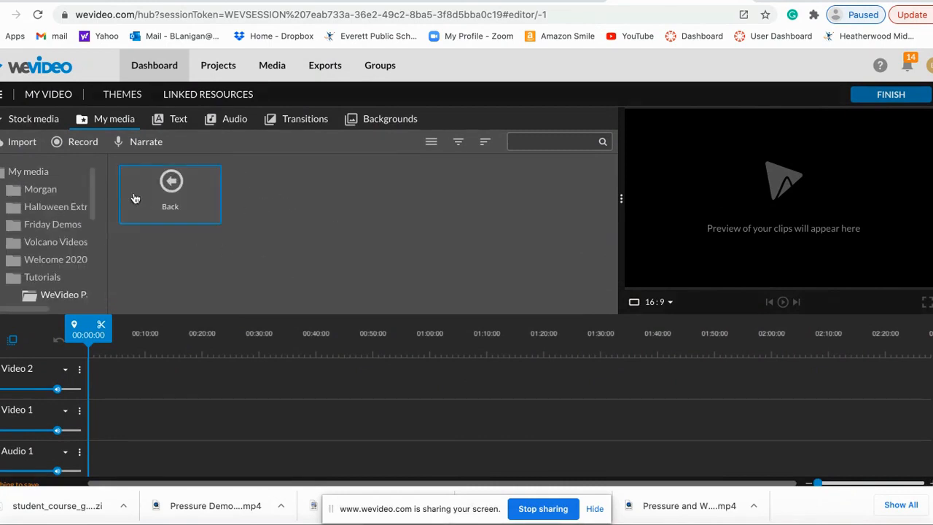
pyautogui.click(85, 144)
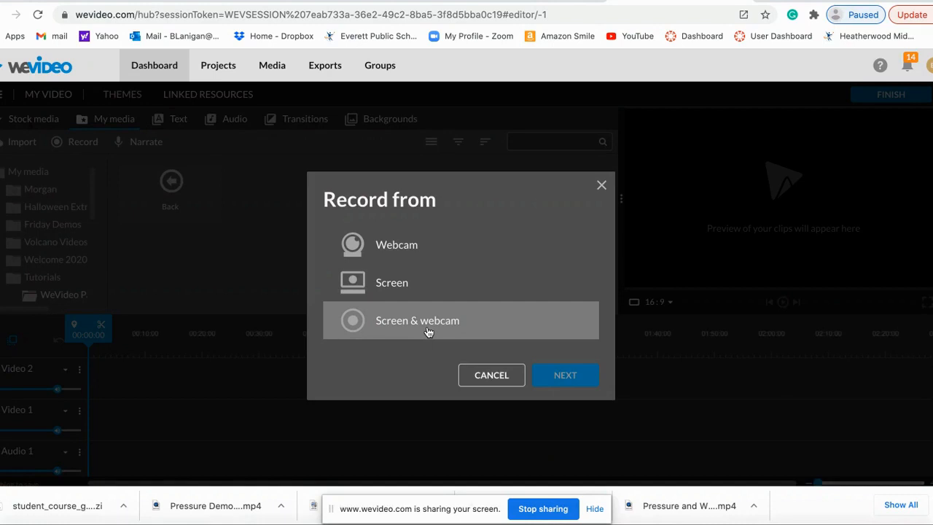
pyautogui.click(406, 247)
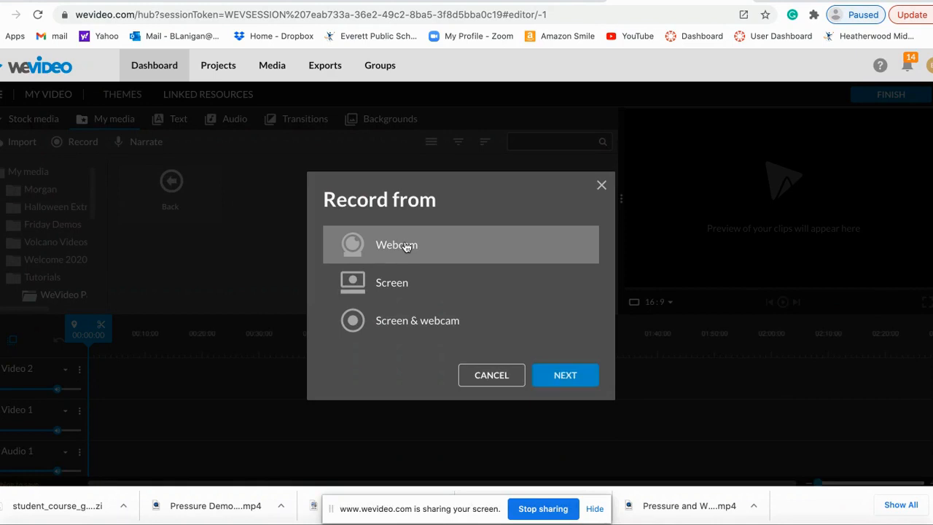
pyautogui.click(563, 376)
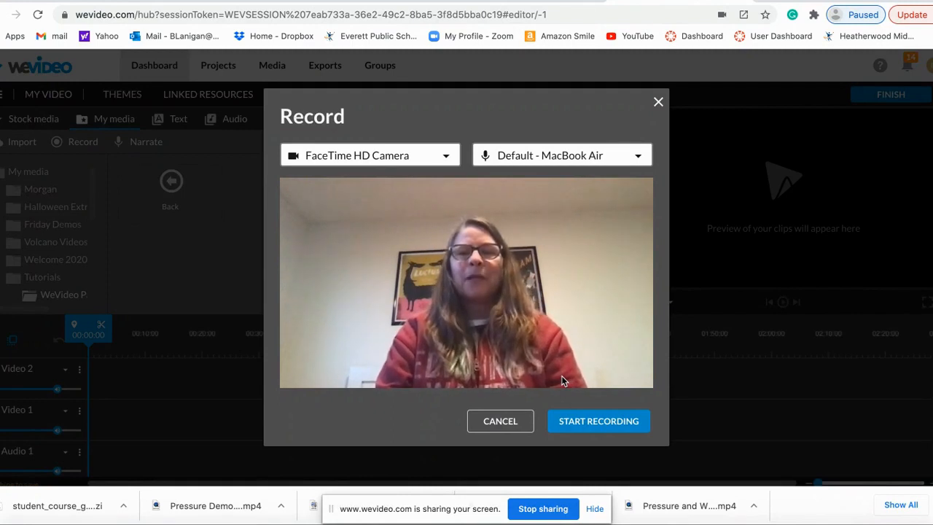
pyautogui.click(597, 421)
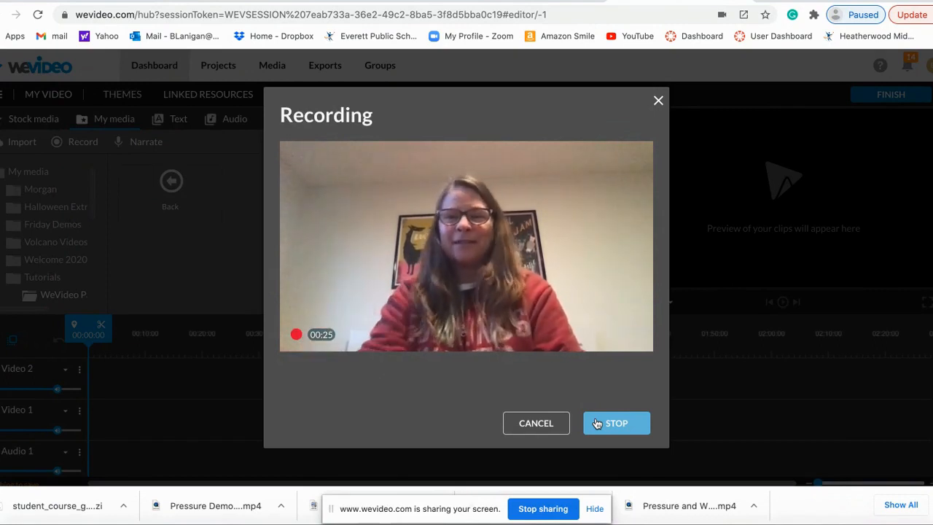
pyautogui.click(609, 426)
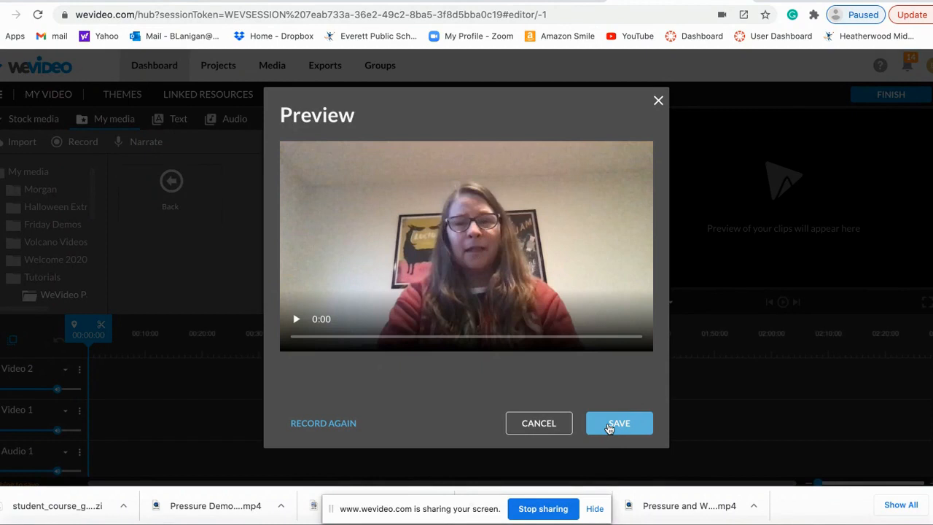
pyautogui.click(617, 426)
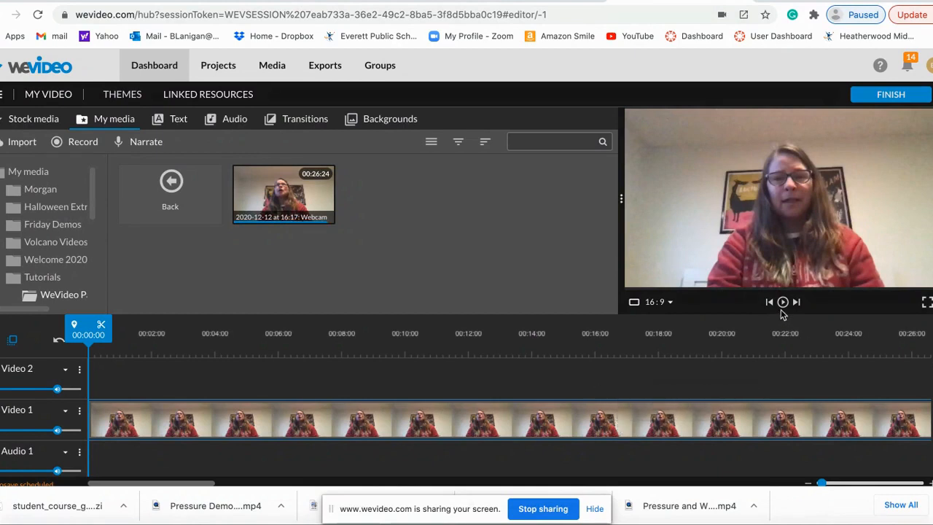
# Step: Review the webcam clip on the timeline by playing its opening and a section past the 14-second mark
pyautogui.click(783, 302)
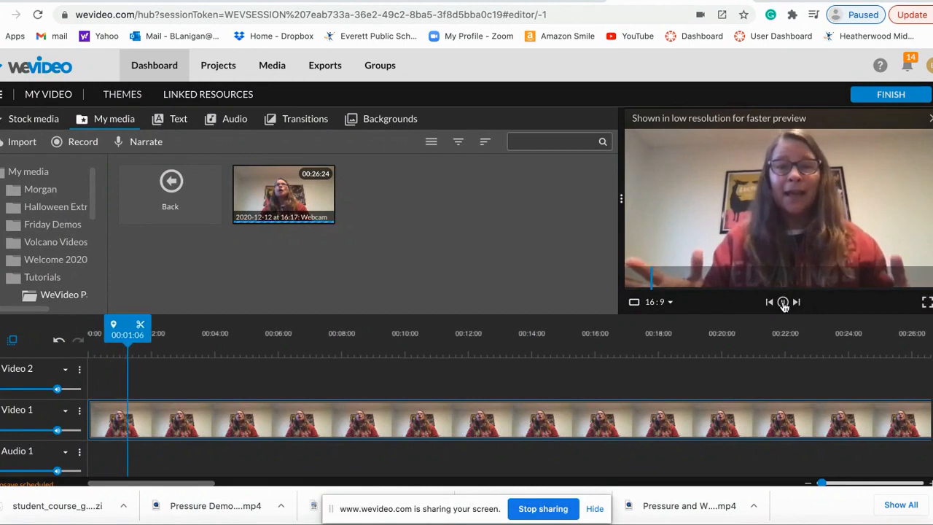
pyautogui.click(783, 303)
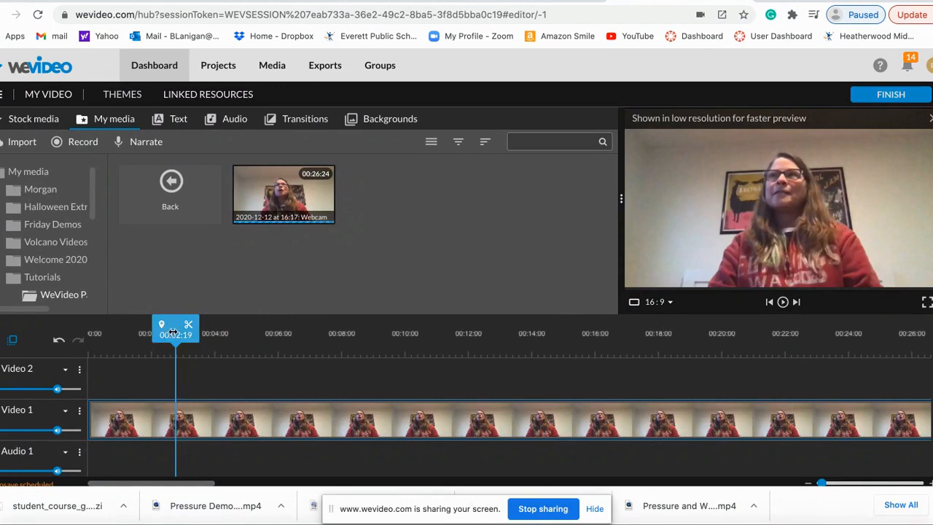
pyautogui.moveTo(177, 332); pyautogui.dragTo(426, 333)
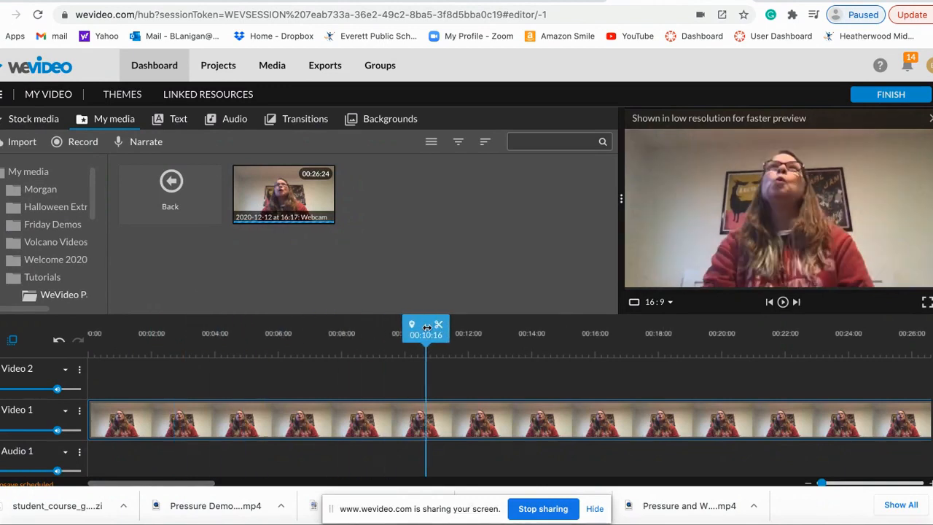
pyautogui.click(576, 333)
pyautogui.click(783, 302)
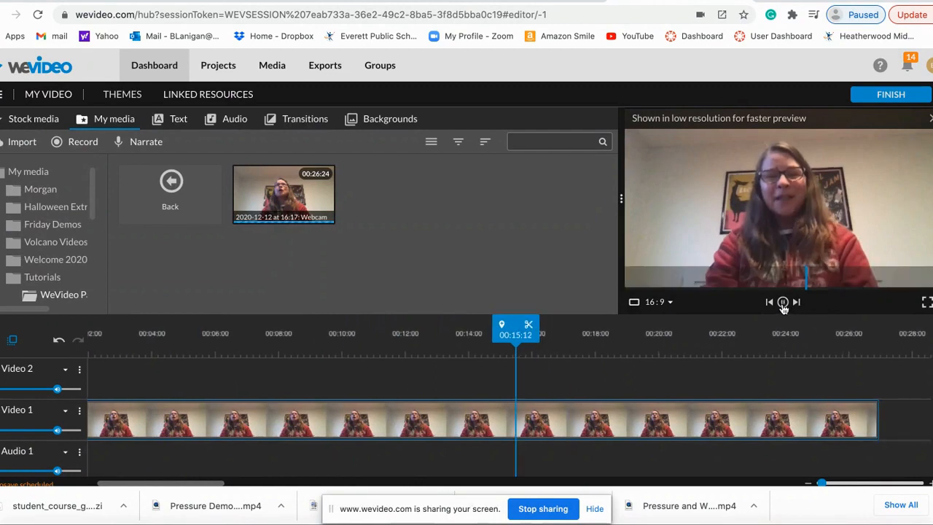
pyautogui.click(783, 302)
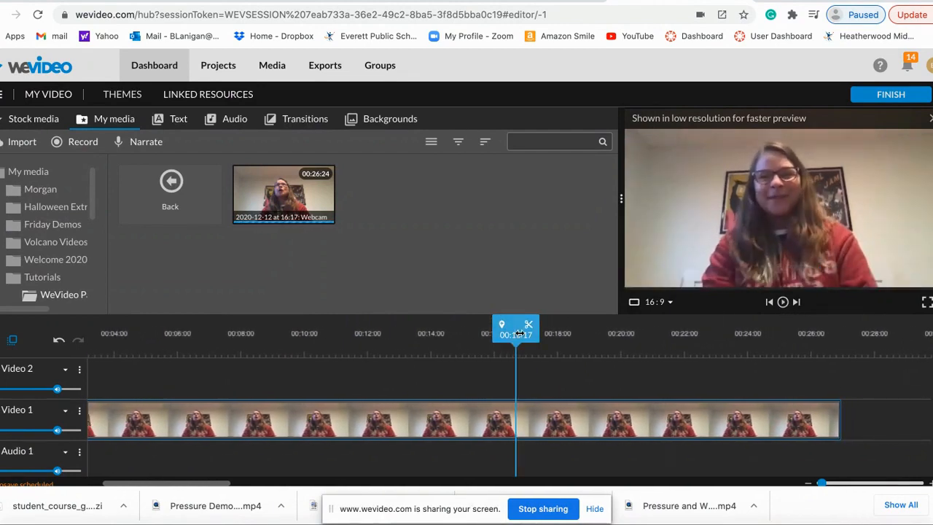
# Step: Locate the cut point by scrubbing and playing the webcam clip, and split the clip at 00:14:17
pyautogui.moveTo(499, 334); pyautogui.dragTo(494, 333)
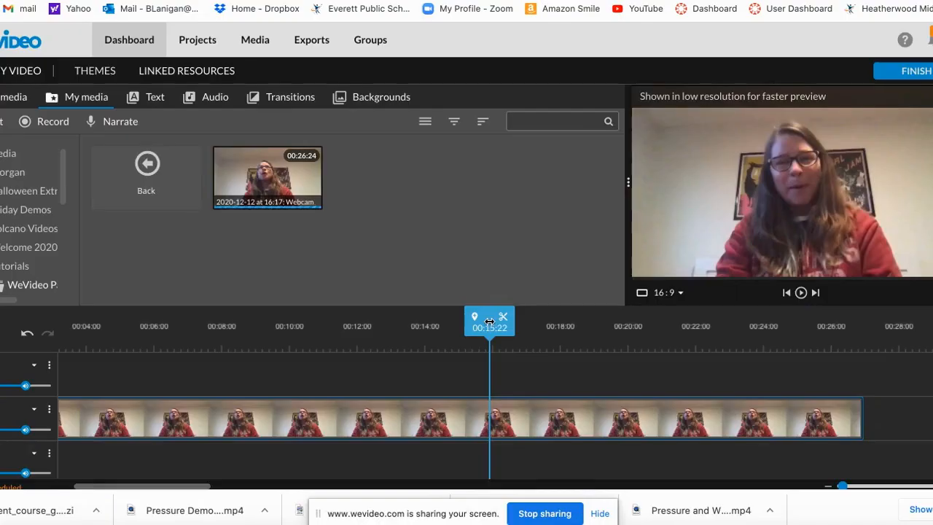
pyautogui.moveTo(489, 322); pyautogui.dragTo(405, 324)
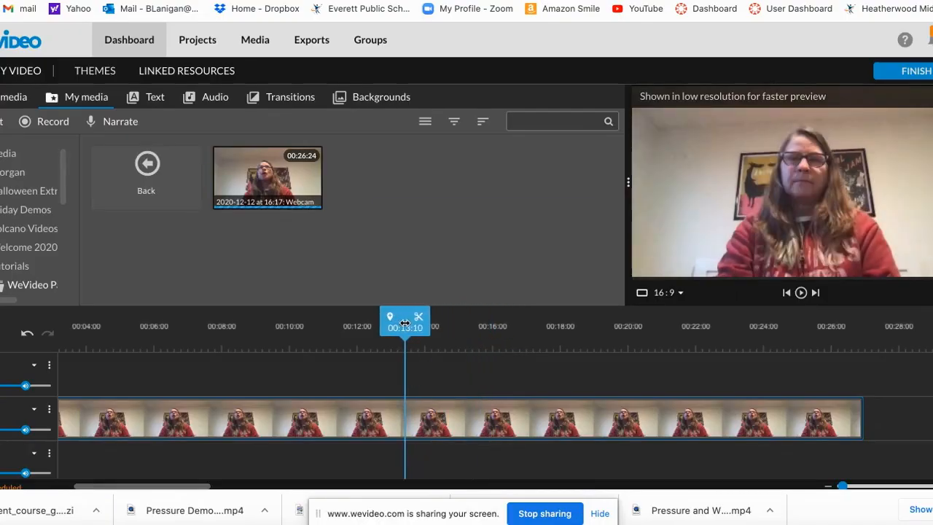
pyautogui.click(802, 293)
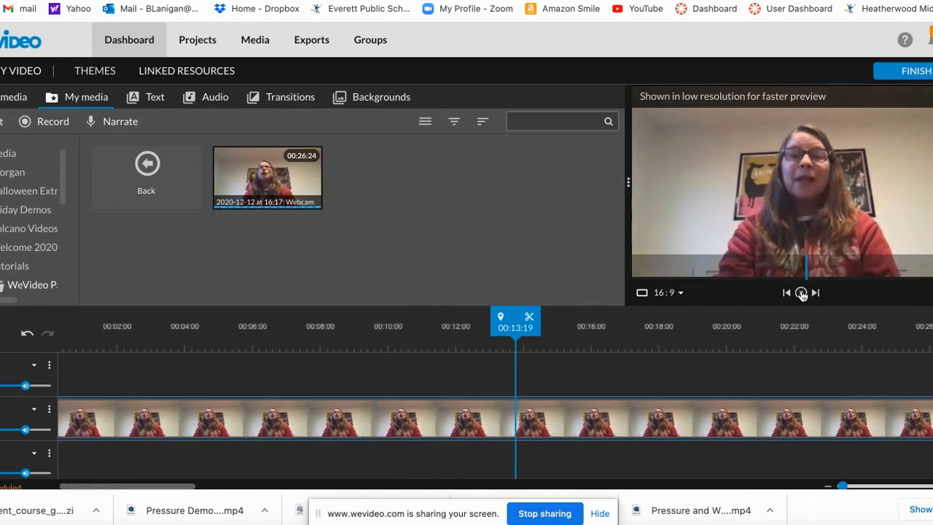
pyautogui.click(802, 294)
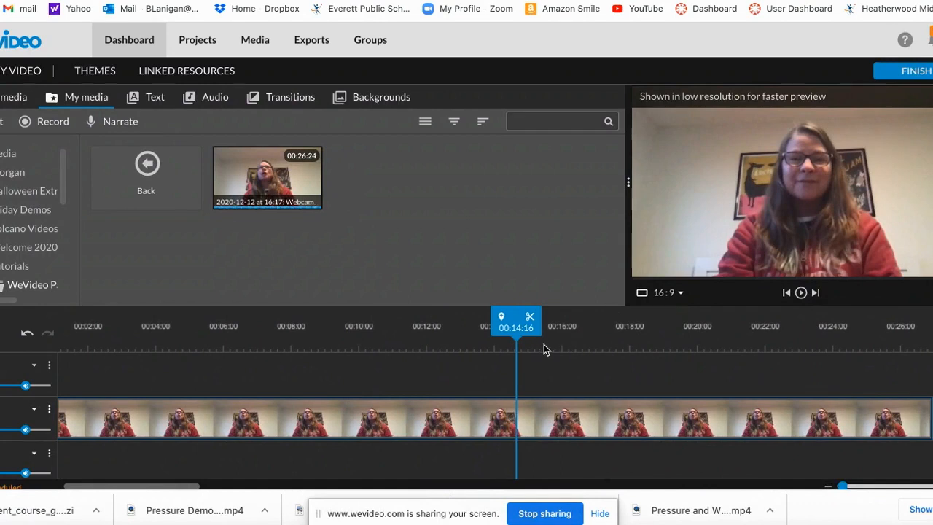
pyautogui.moveTo(520, 321); pyautogui.dragTo(389, 346)
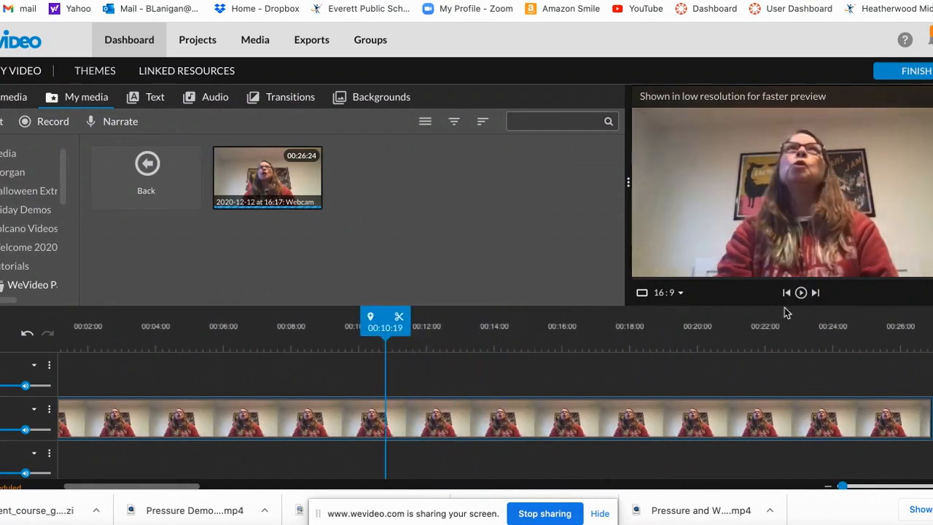
pyautogui.click(801, 293)
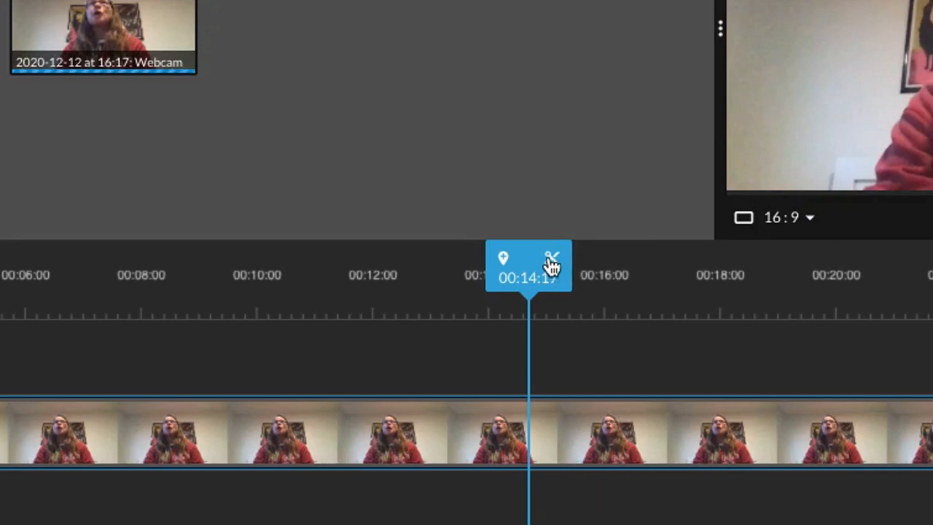
pyautogui.click(552, 262)
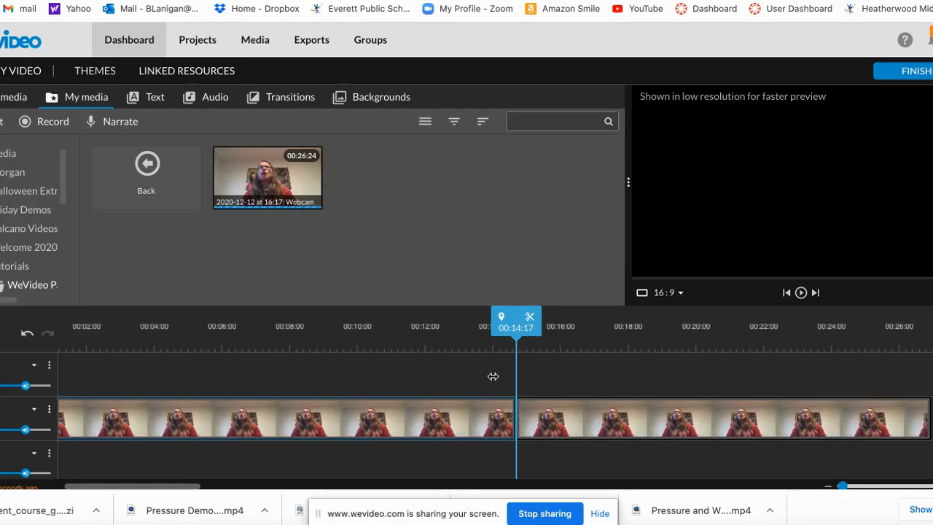
# Step: Move the second part of the split clip to start at 00:19:15, and undo both the move and the split
pyautogui.moveTo(601, 455); pyautogui.dragTo(718, 436)
pyautogui.moveTo(627, 421); pyautogui.dragTo(729, 421)
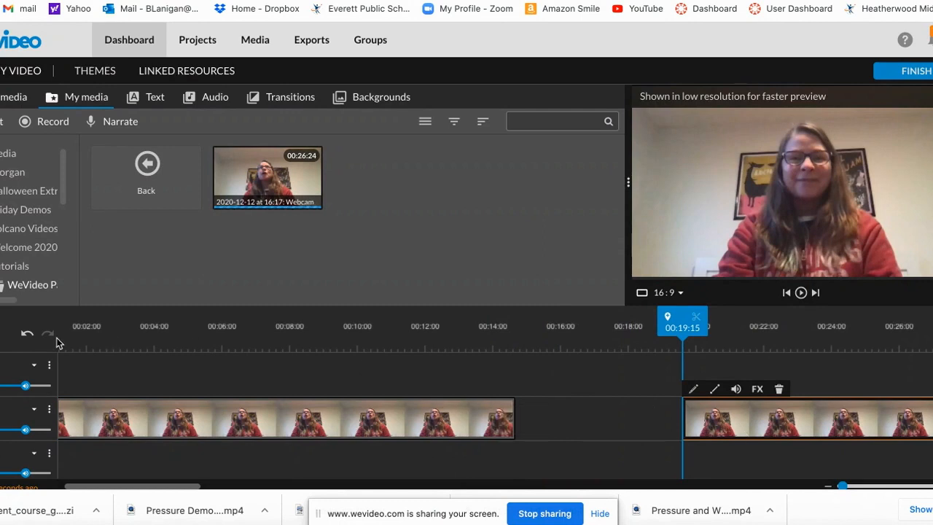
pyautogui.click(26, 336)
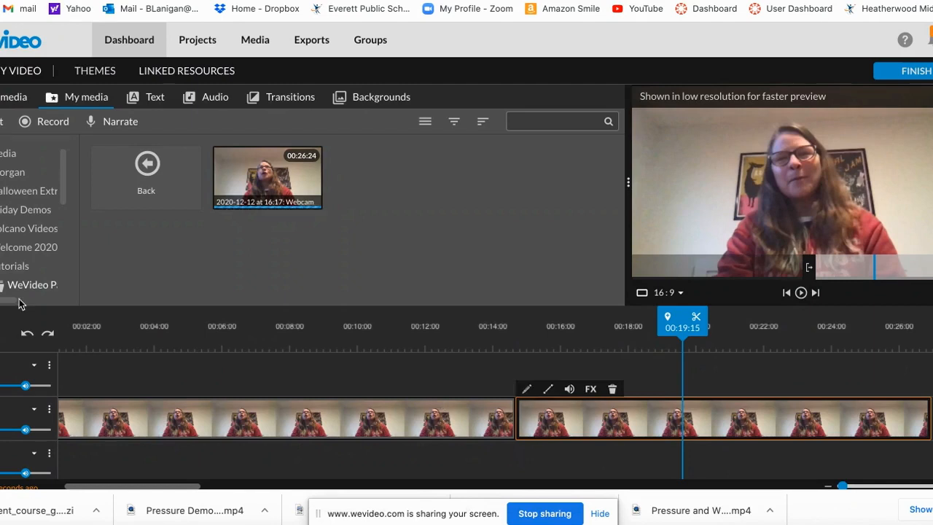
pyautogui.click(27, 336)
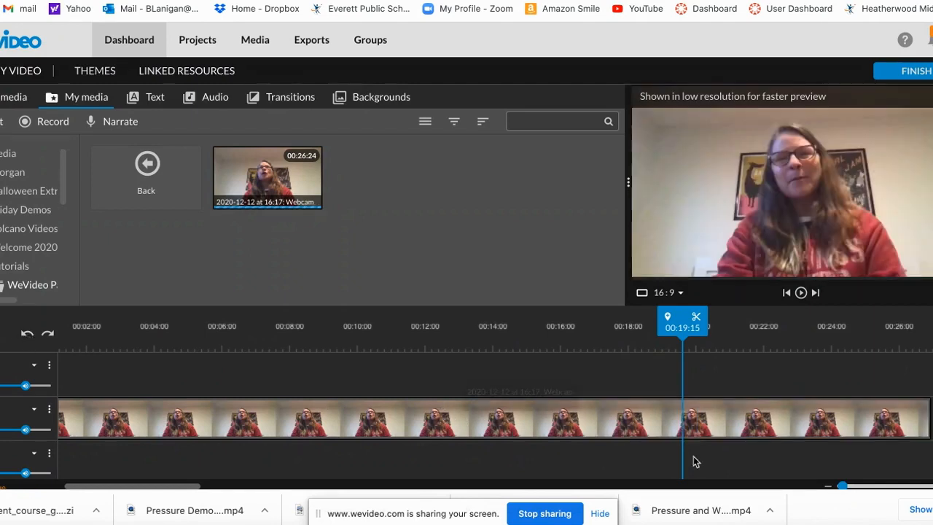
# Step: Split the webcam clip at about 00:15:03 and delete the part after the cut
pyautogui.moveTo(679, 316); pyautogui.dragTo(528, 316)
pyautogui.click(545, 321)
pyautogui.click(557, 428)
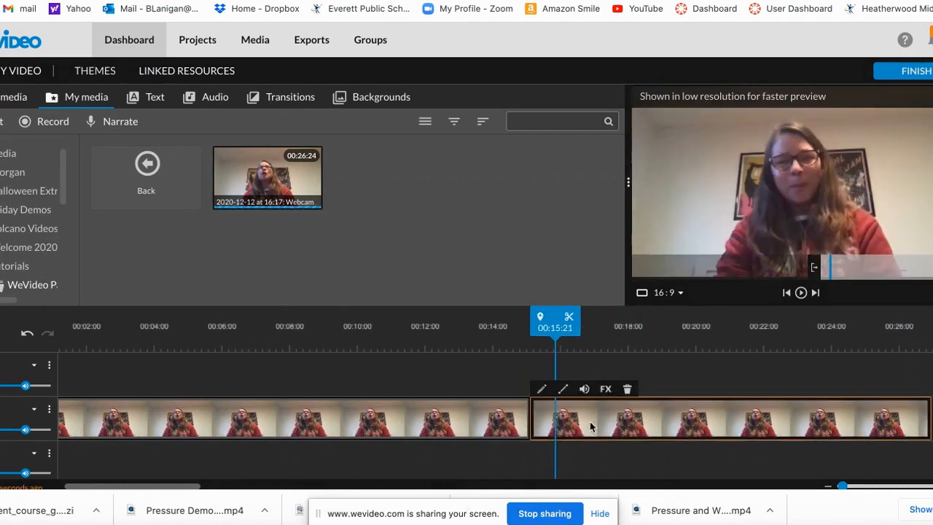
pyautogui.click(627, 389)
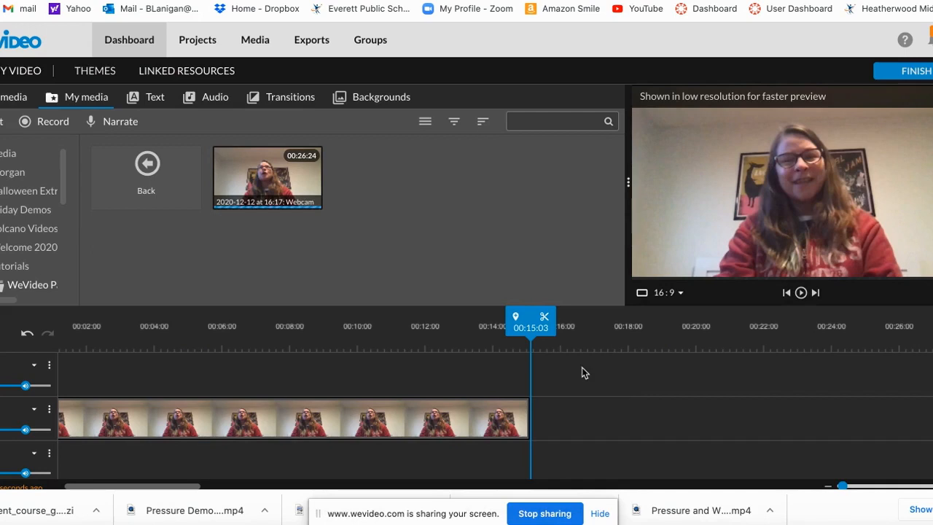
# Step: Extend the remaining clip's end to about 00:26:21, and replace the clip on Video 1 with the webcam recording from the media folder
pyautogui.click(516, 423)
pyautogui.moveTo(529, 425); pyautogui.dragTo(932, 424)
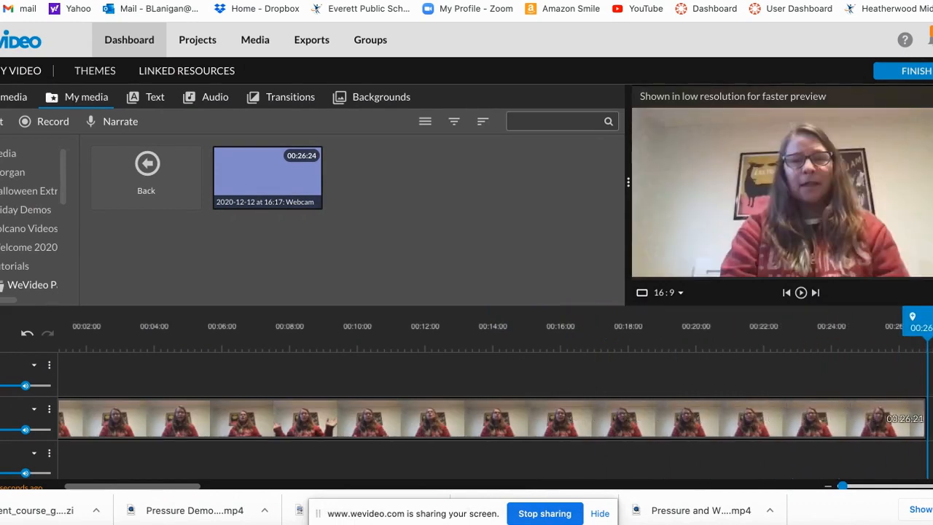
pyautogui.click(822, 421)
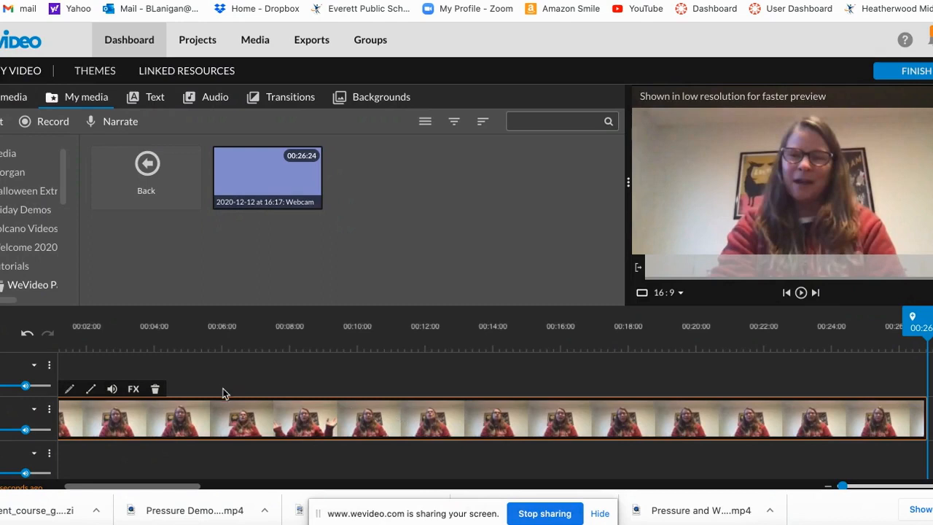
pyautogui.click(155, 389)
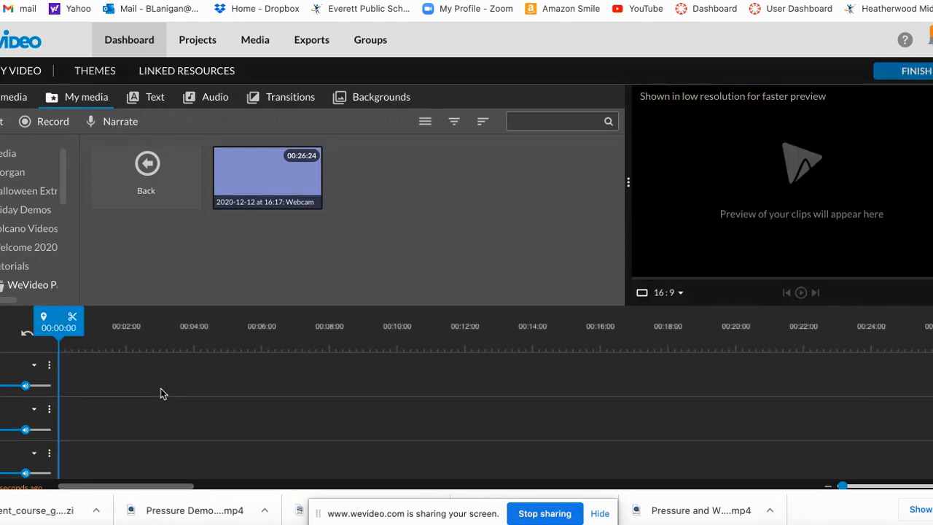
pyautogui.moveTo(262, 182); pyautogui.dragTo(69, 404)
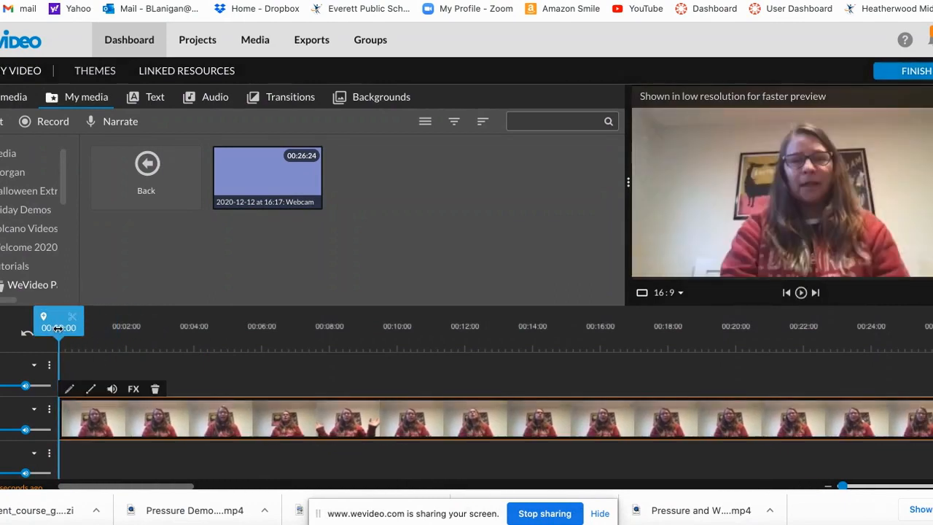
# Step: Locate the cut point by scrubbing and playing the webcam clip, and split it at 00:14:13
pyautogui.moveTo(59, 329); pyautogui.dragTo(500, 343)
pyautogui.click(803, 292)
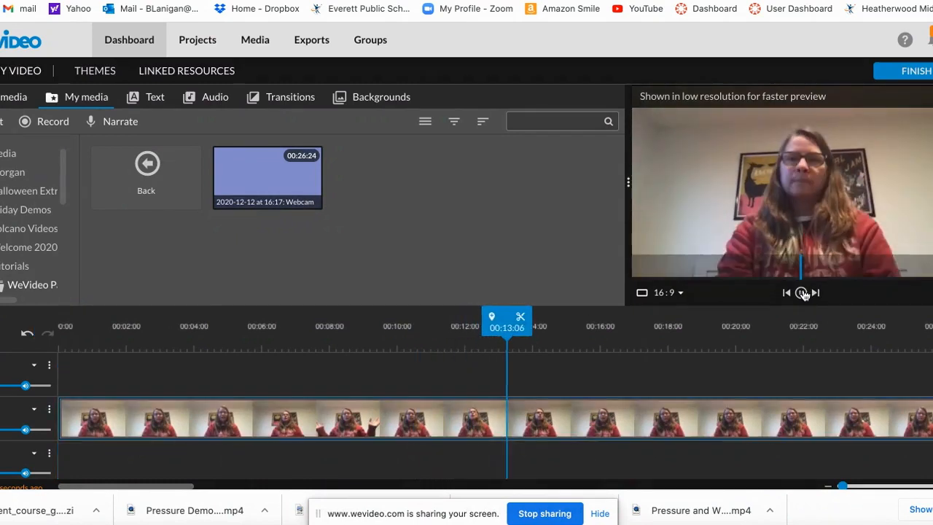
pyautogui.click(803, 292)
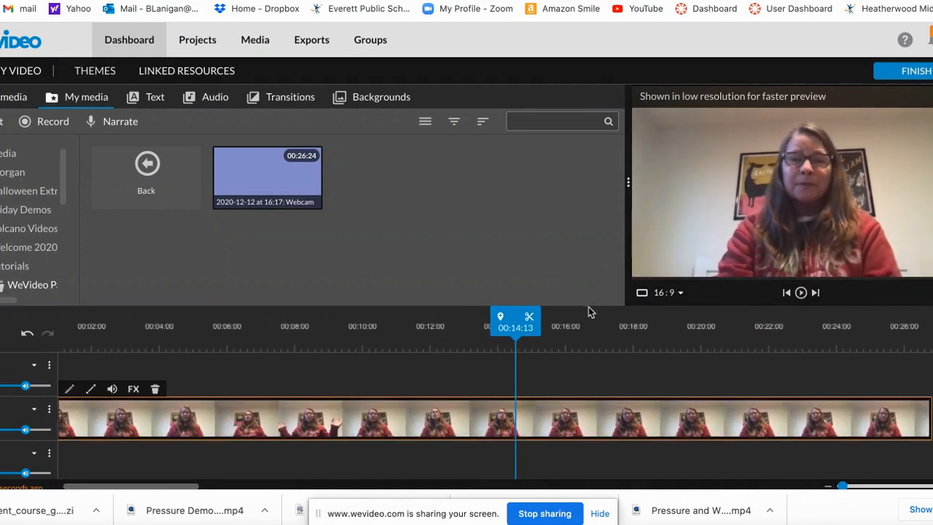
pyautogui.click(529, 318)
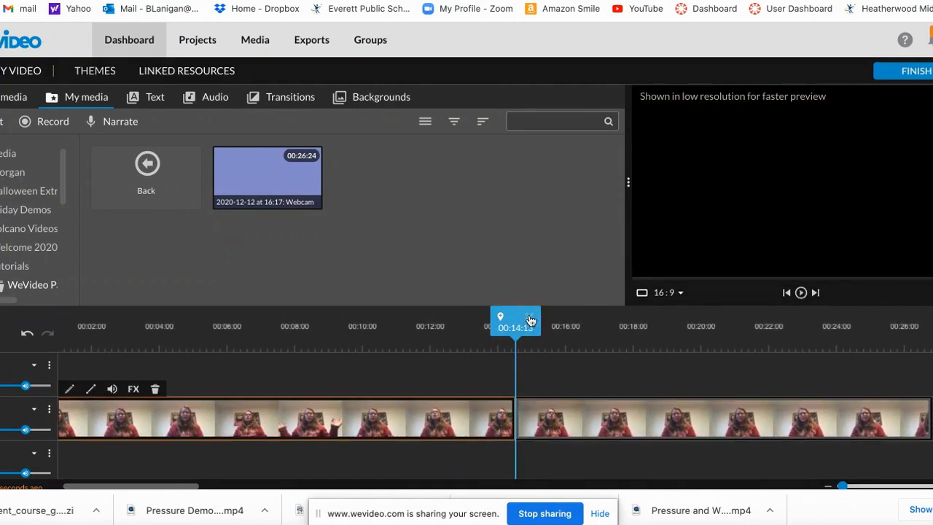
# Step: Move the second part of the split webcam clip to start at 00:19:04, and stop sharing the screen
pyautogui.moveTo(560, 430); pyautogui.dragTo(717, 433)
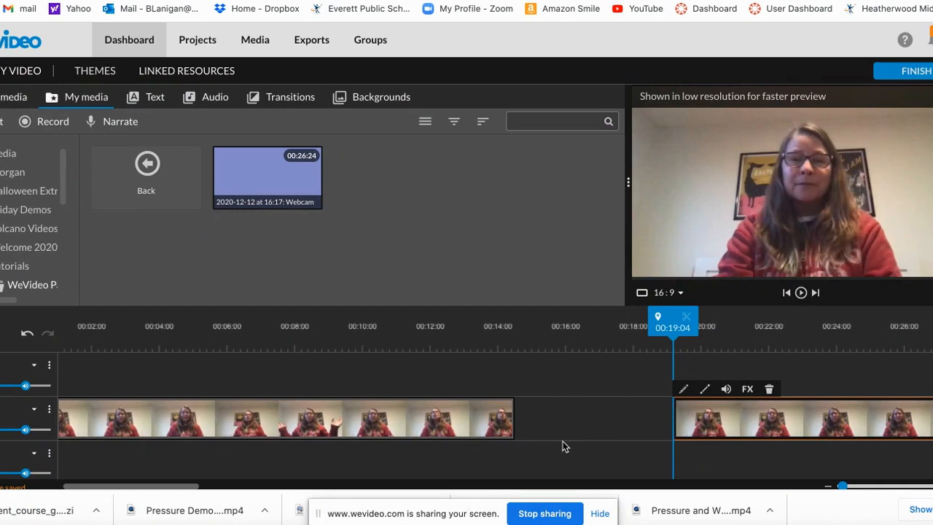
pyautogui.click(544, 514)
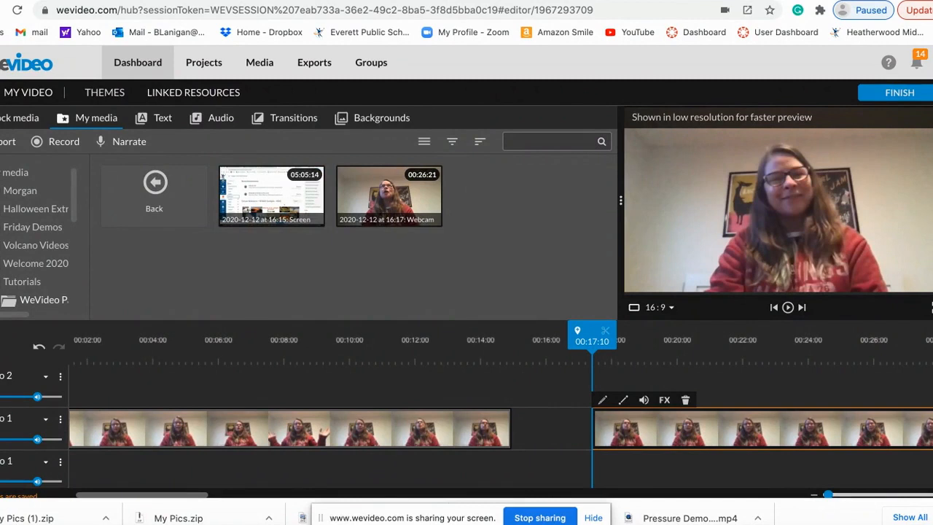
# Step: Import the pictures IMG_5982.JPG and llama 1 from the Desktop into the media folder
pyautogui.click(5, 147)
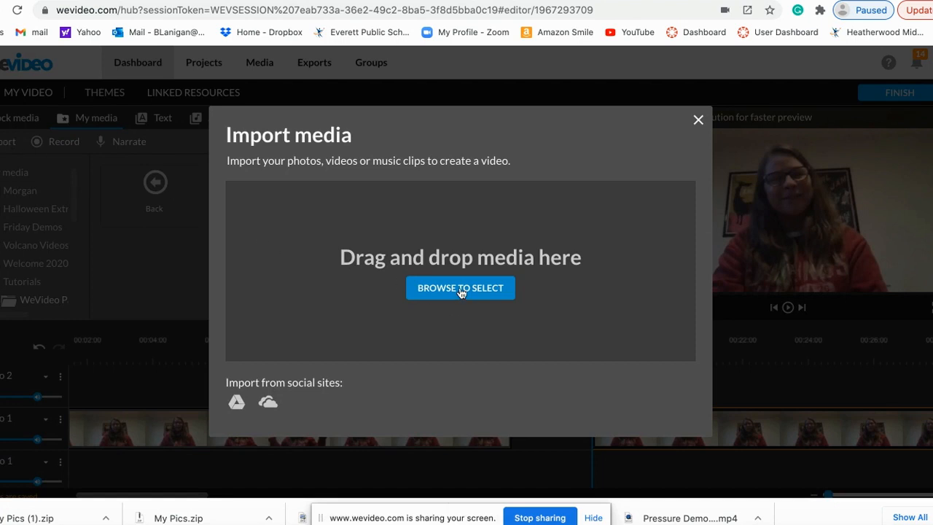
pyautogui.click(460, 290)
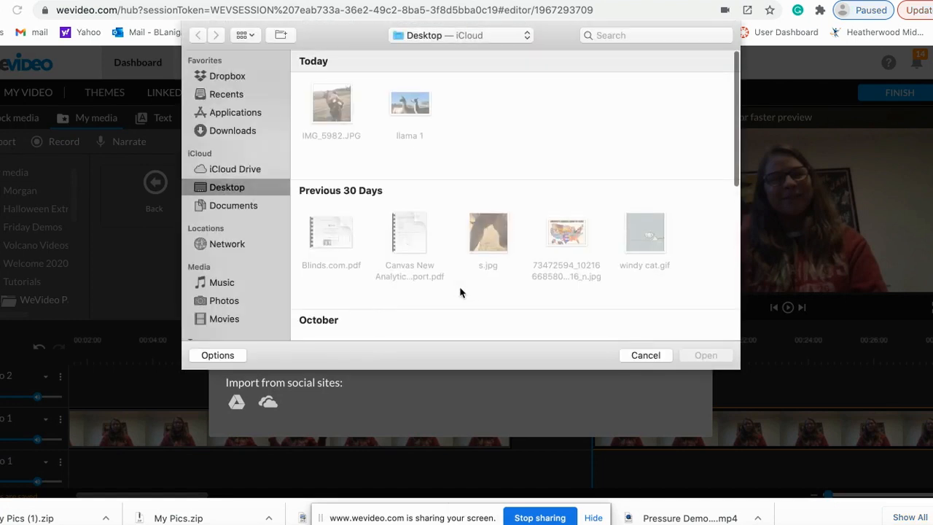
pyautogui.click(332, 107)
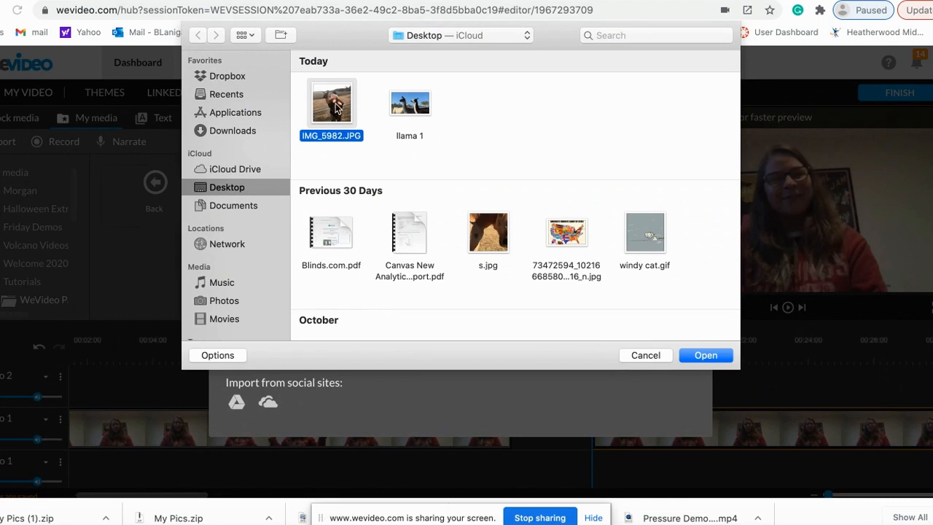
pyautogui.keyDown('shift'); pyautogui.click(412, 106); pyautogui.keyUp('shift')
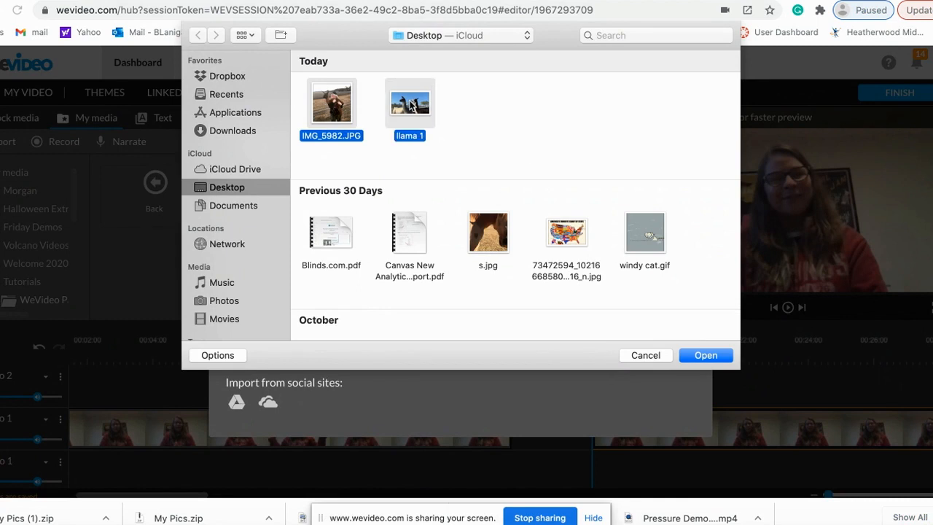
pyautogui.click(706, 356)
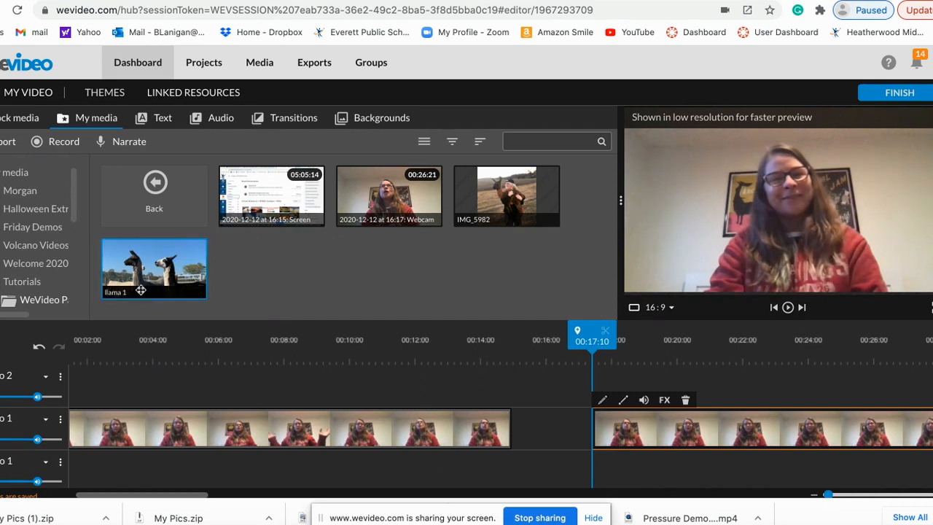
# Step: Place the llama 1 picture on Video 1 directly after the first webcam part at 00:14:24, using Insert and push
pyautogui.moveTo(146, 274); pyautogui.dragTo(569, 450)
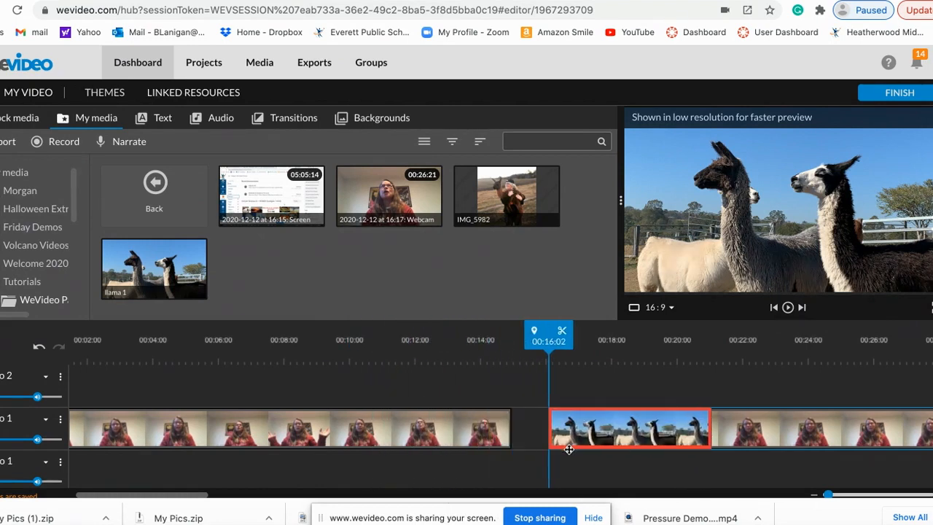
pyautogui.press('Delete')
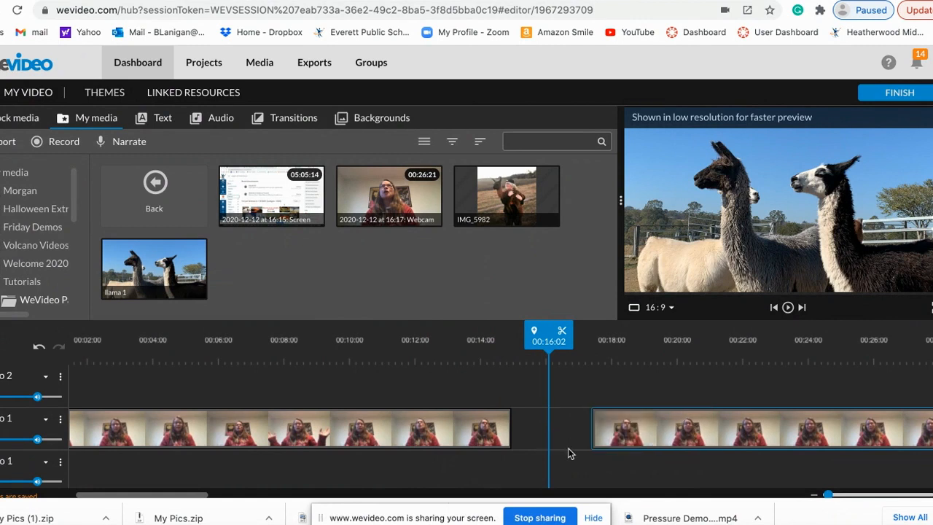
pyautogui.moveTo(163, 265); pyautogui.dragTo(533, 419)
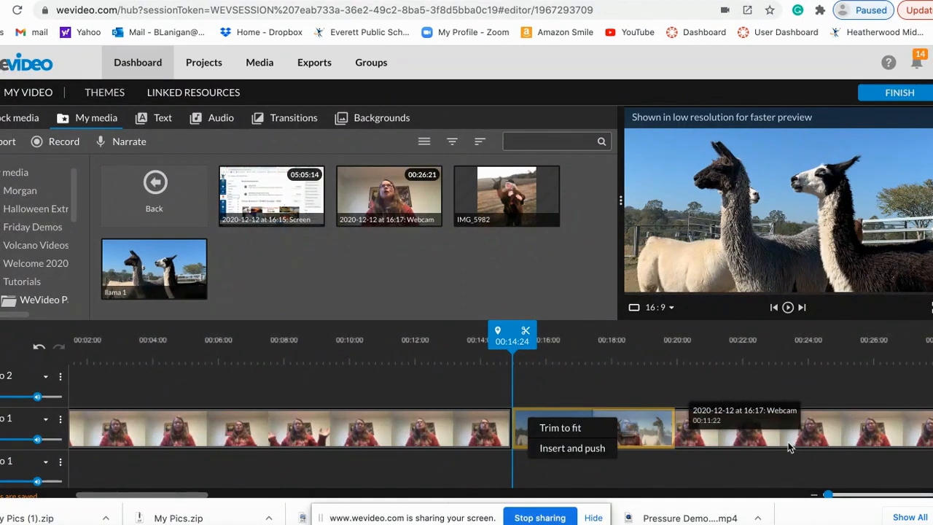
pyautogui.click(572, 449)
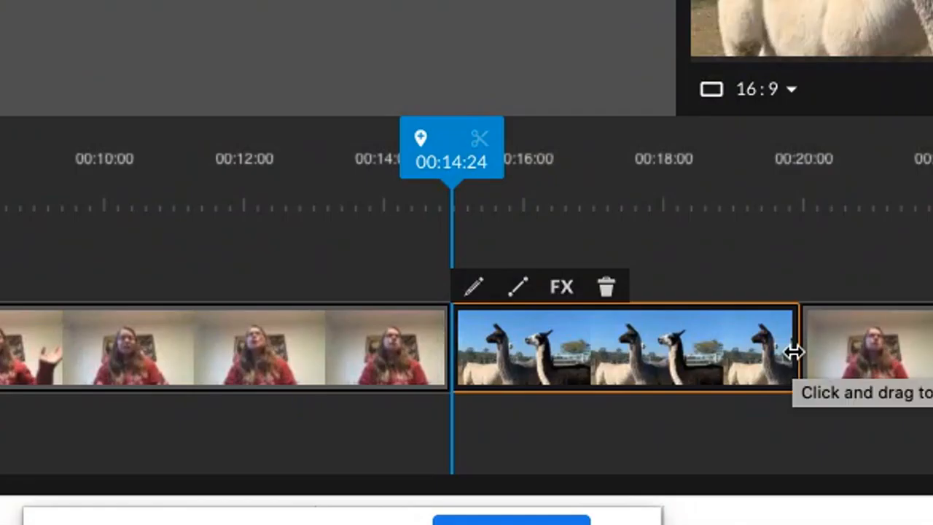
# Step: Shorten the llama picture to 00:03:01 and move the second webcam part against its end at 00:18:00
pyautogui.moveTo(794, 353); pyautogui.dragTo(658, 361)
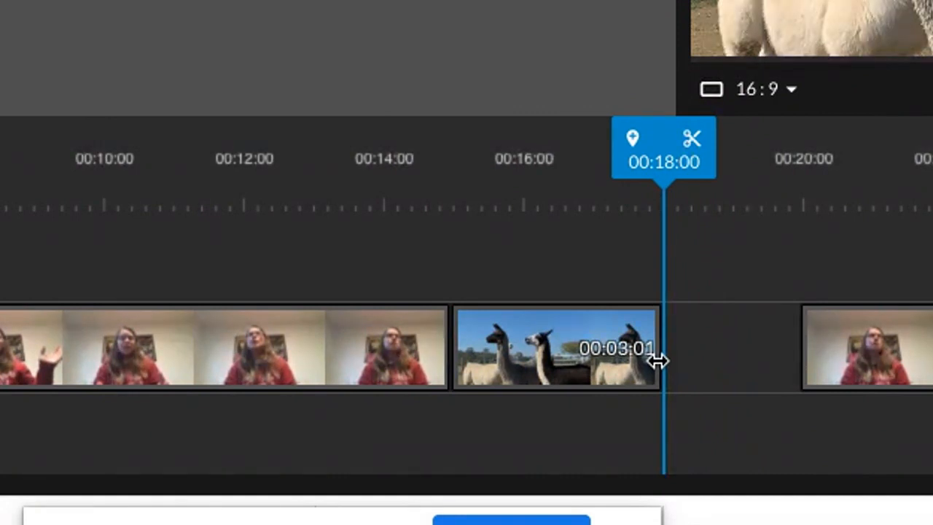
pyautogui.moveTo(658, 360); pyautogui.dragTo(658, 360)
pyautogui.moveTo(648, 360)
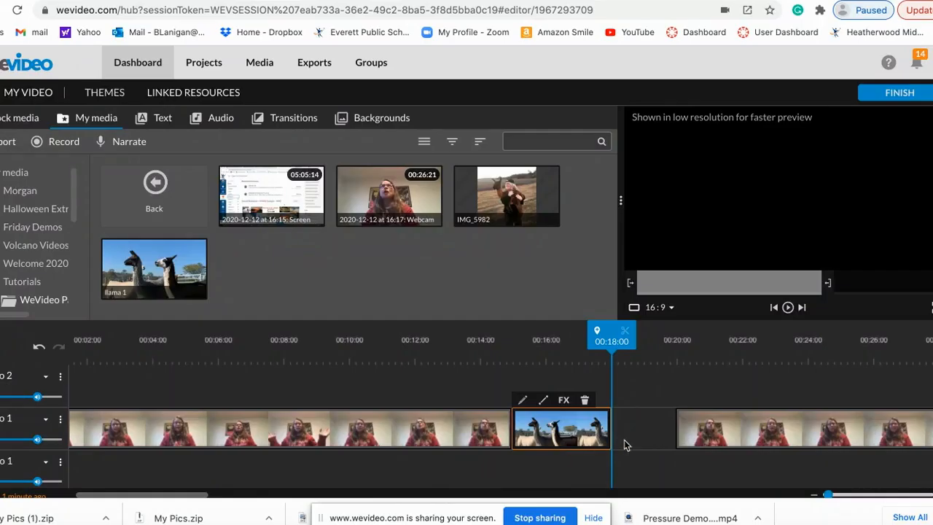
pyautogui.moveTo(690, 437); pyautogui.dragTo(626, 442)
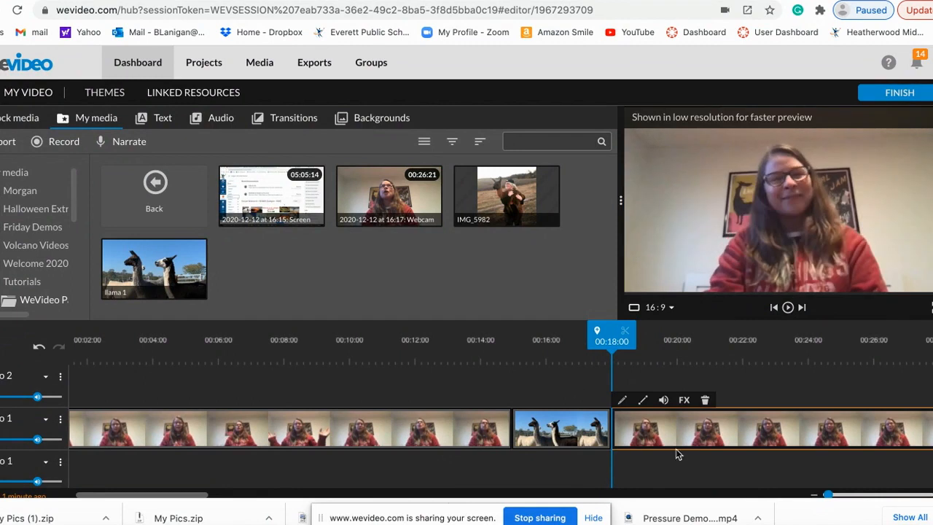
# Step: Add IMG_5982 after the llama picture, shortened to about three seconds, and move the second webcam part against its end at 00:21:01
pyautogui.moveTo(693, 434); pyautogui.dragTo(880, 430)
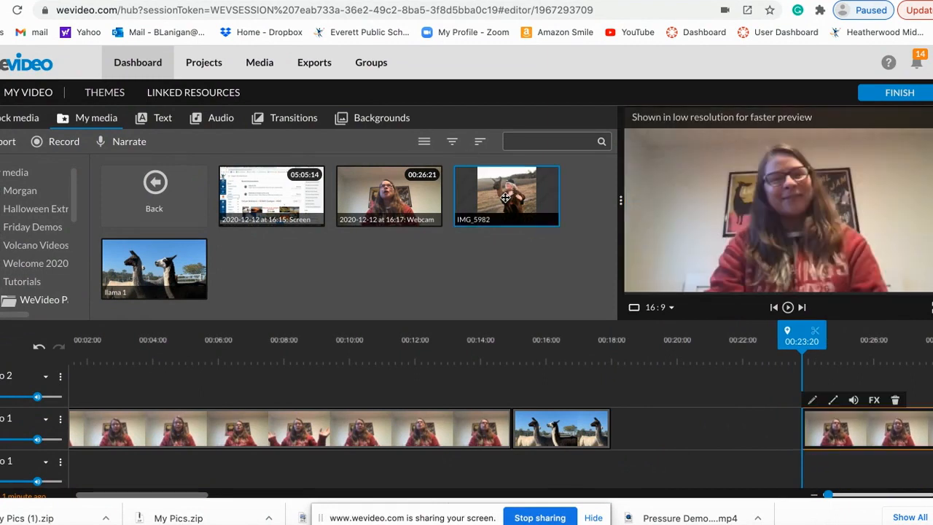
pyautogui.moveTo(505, 197)
pyautogui.mouseDown()
pyautogui.moveTo(619, 309)
pyautogui.moveTo(646, 402)
pyautogui.moveTo(649, 431)
pyautogui.moveTo(633, 431)
pyautogui.mouseUp()
pyautogui.moveTo(774, 429); pyautogui.dragTo(710, 433)
pyautogui.moveTo(865, 433); pyautogui.dragTo(776, 433)
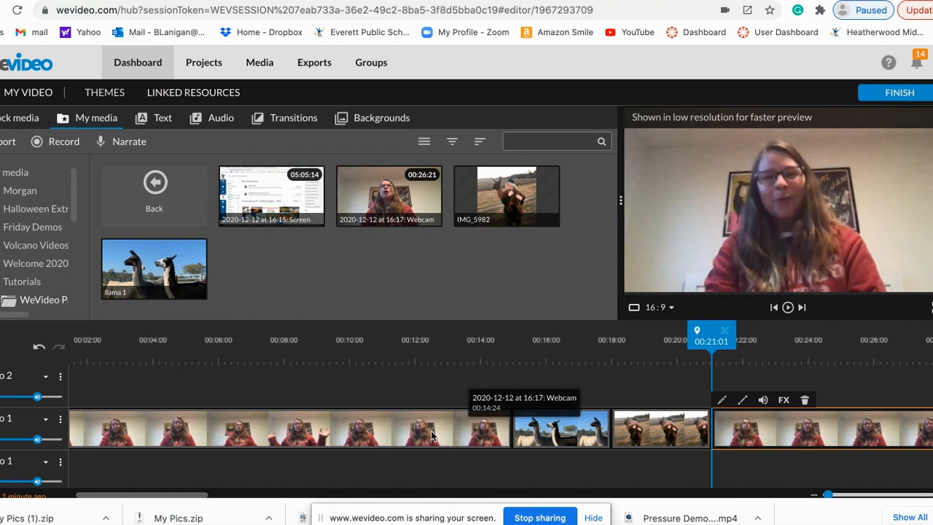
# Step: Play the timeline from about 00:12:14 to review the transition from the webcam clip through both pictures
pyautogui.hscroll(-1, 432, 432)
pyautogui.click(481, 437)
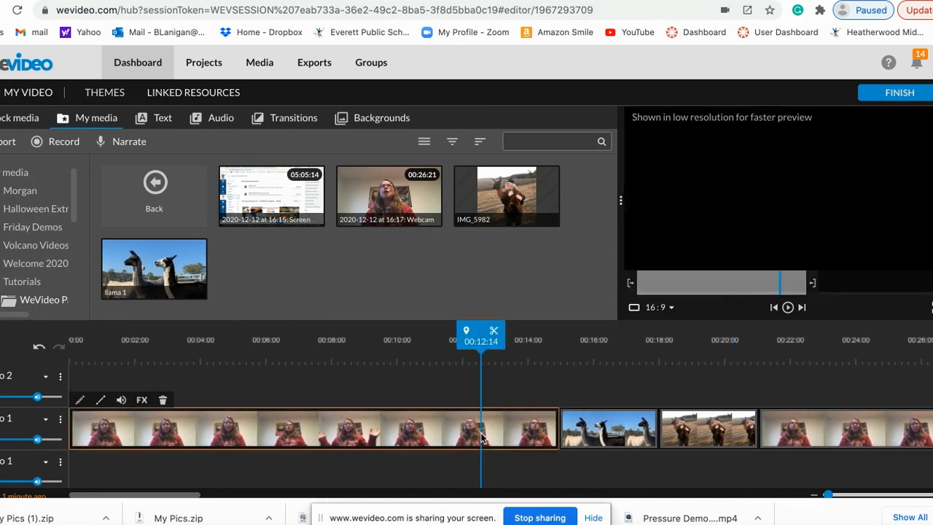
pyautogui.click(788, 307)
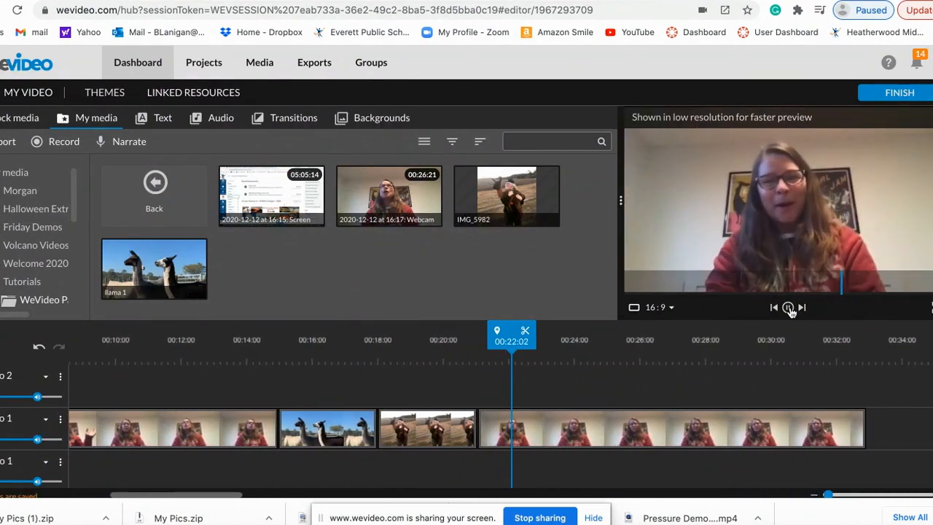
pyautogui.click(789, 307)
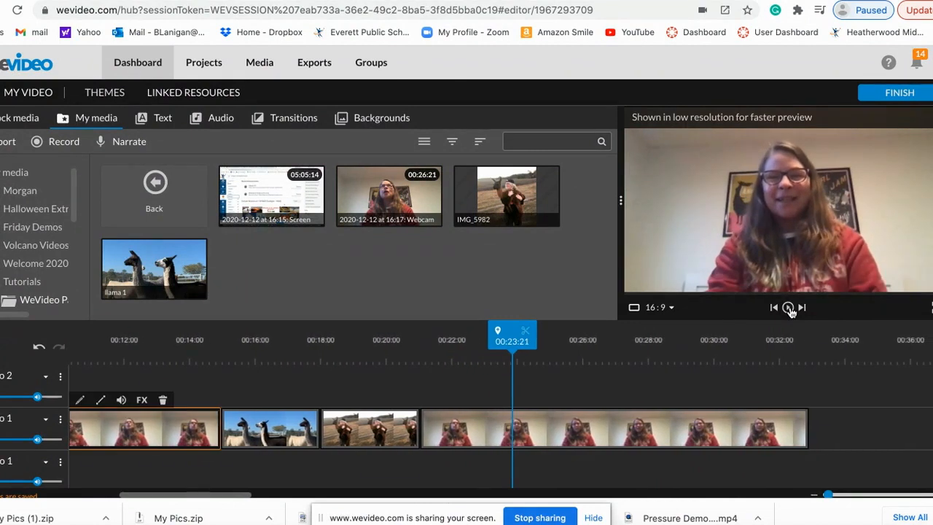
# Step: Record a new webcam clip of about five seconds and save it to the project
pyautogui.click(63, 143)
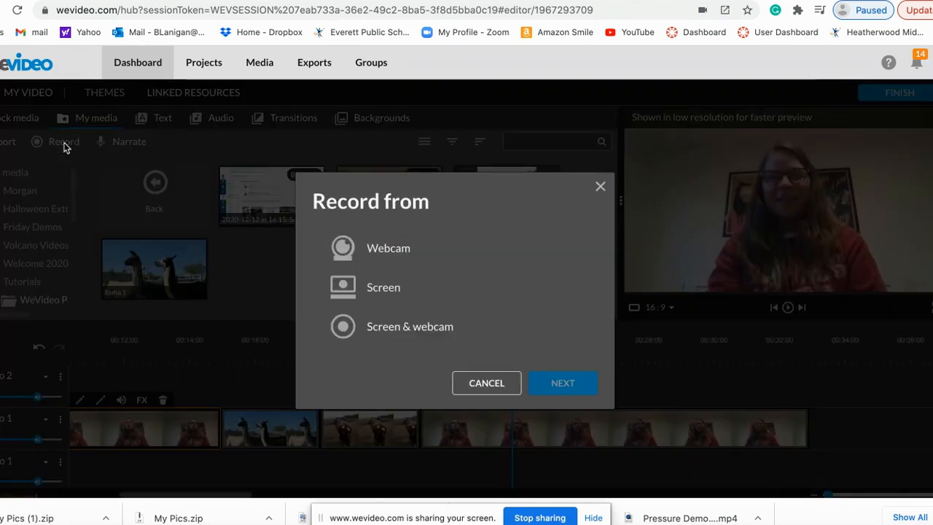
pyautogui.click(397, 252)
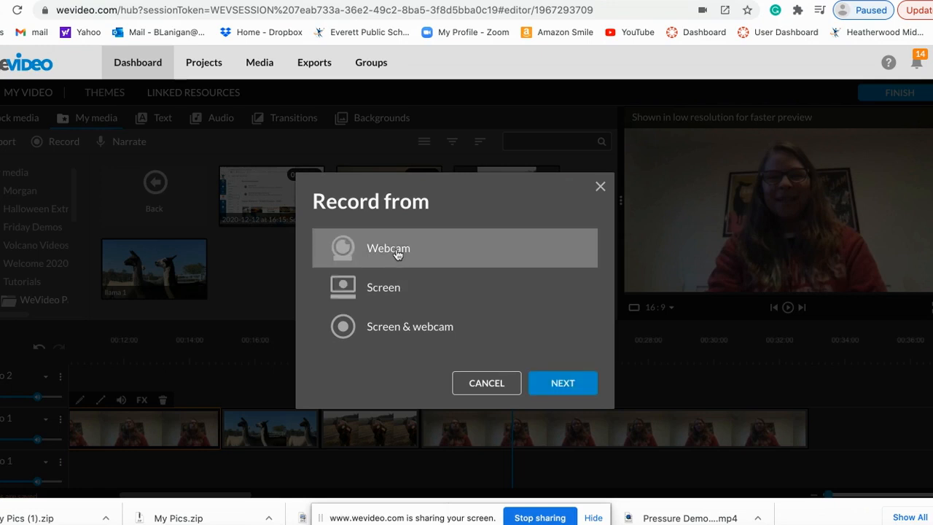
pyautogui.click(563, 387)
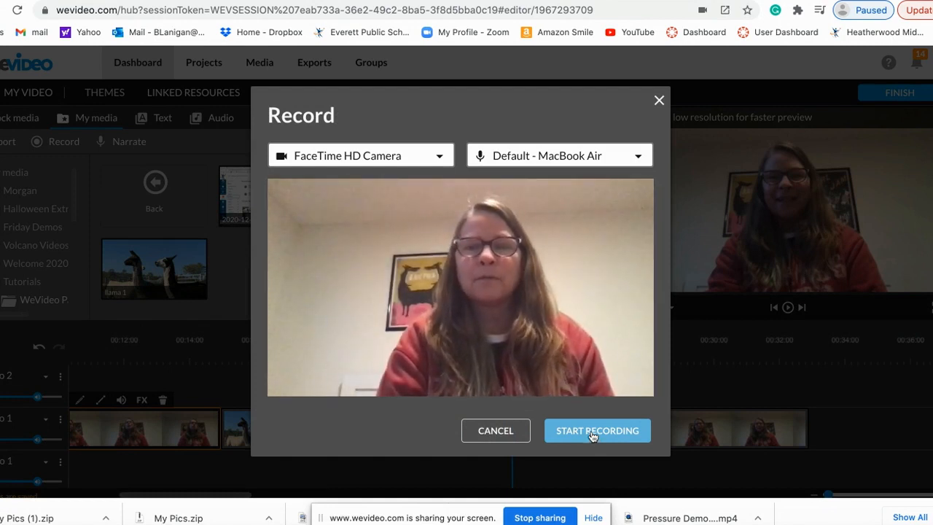
pyautogui.click(593, 434)
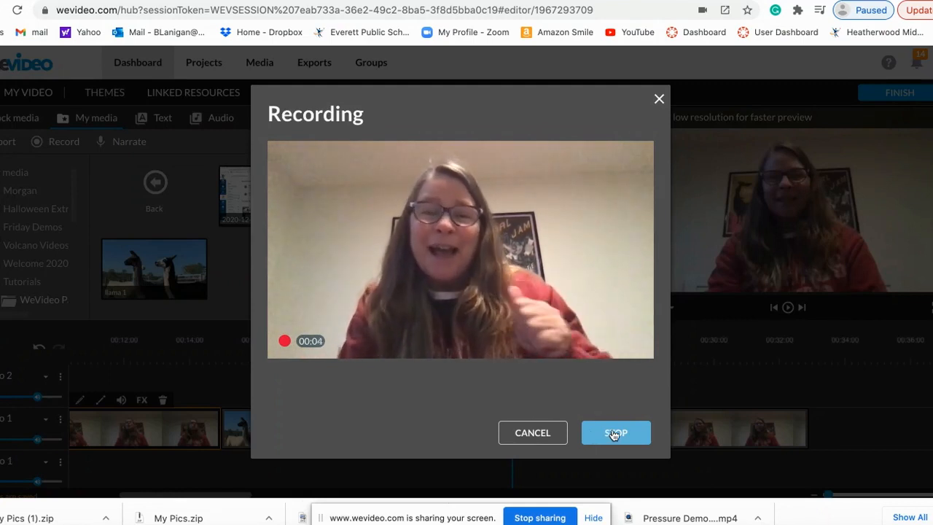
pyautogui.click(615, 433)
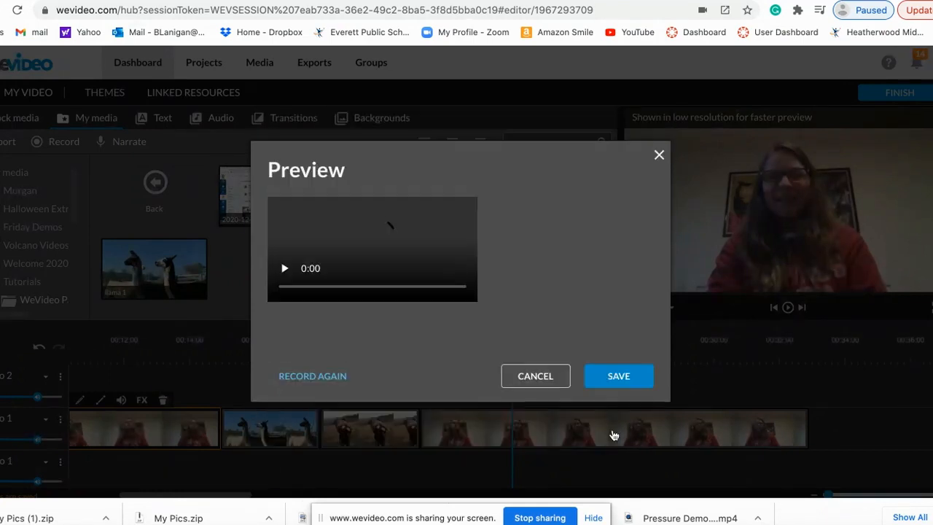
pyautogui.click(613, 436)
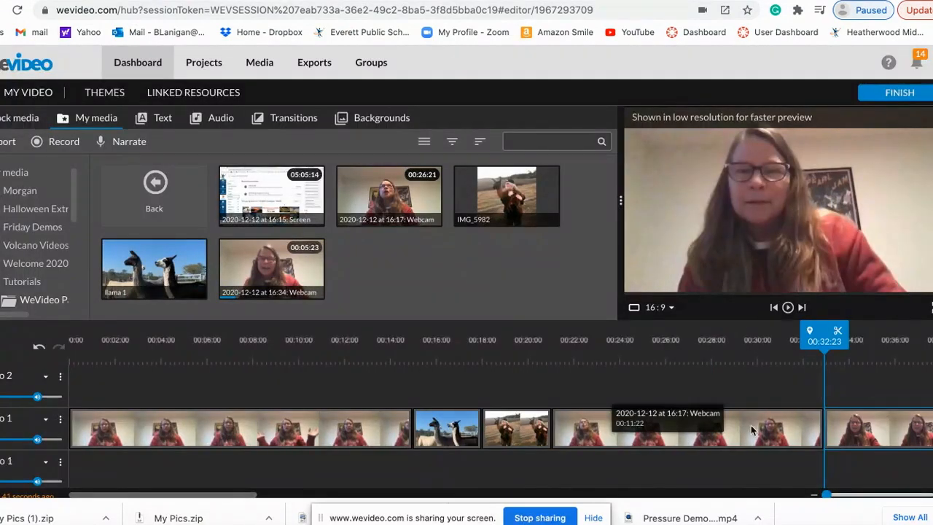
# Step: Move the new webcam clip to start at 00:37:13, and return it to 00:32:23
pyautogui.hscroll(6, 825, 448)
pyautogui.moveTo(468, 424); pyautogui.dragTo(583, 422)
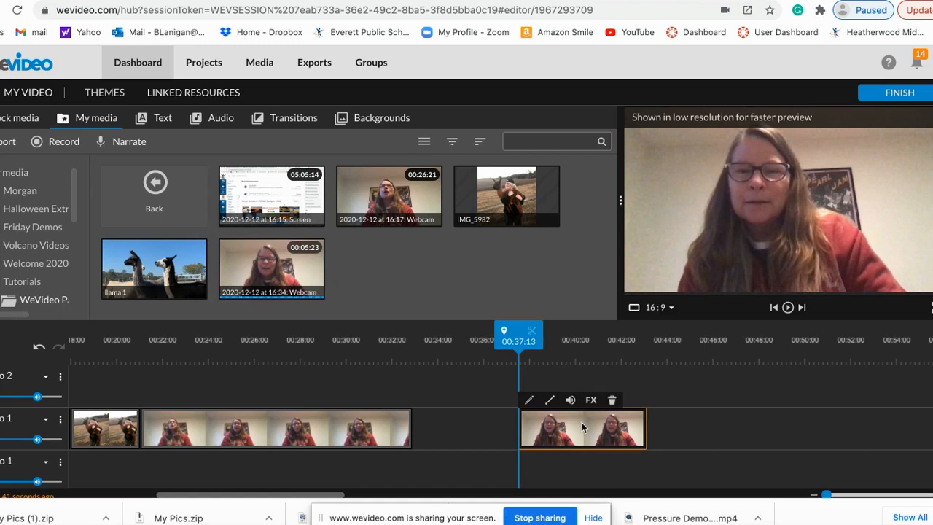
pyautogui.moveTo(582, 422); pyautogui.dragTo(478, 422)
pyautogui.hscroll(-2, 478, 425)
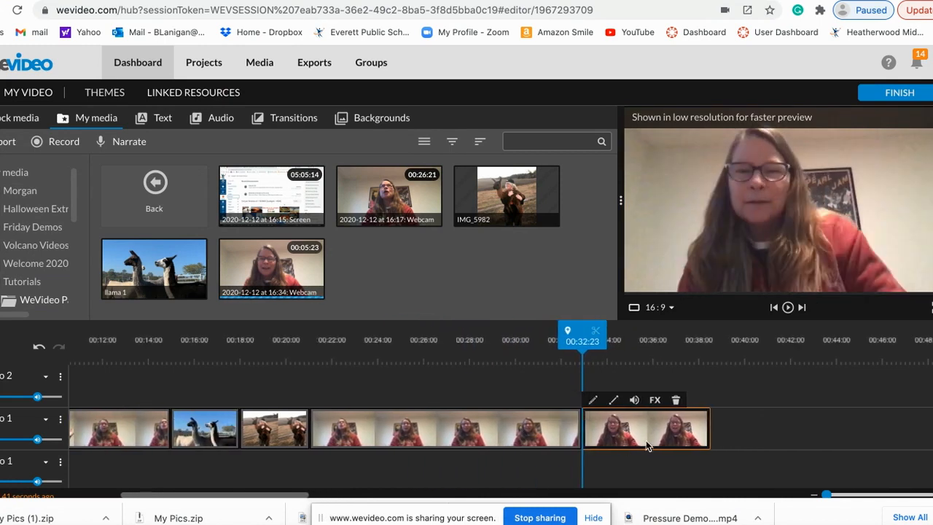
# Step: Place the new webcam clip before the second part of the older recording, at 00:21:01, using Insert and push
pyautogui.moveTo(699, 425); pyautogui.dragTo(825, 426)
pyautogui.moveTo(446, 434); pyautogui.dragTo(560, 438)
pyautogui.moveTo(761, 438); pyautogui.dragTo(364, 423)
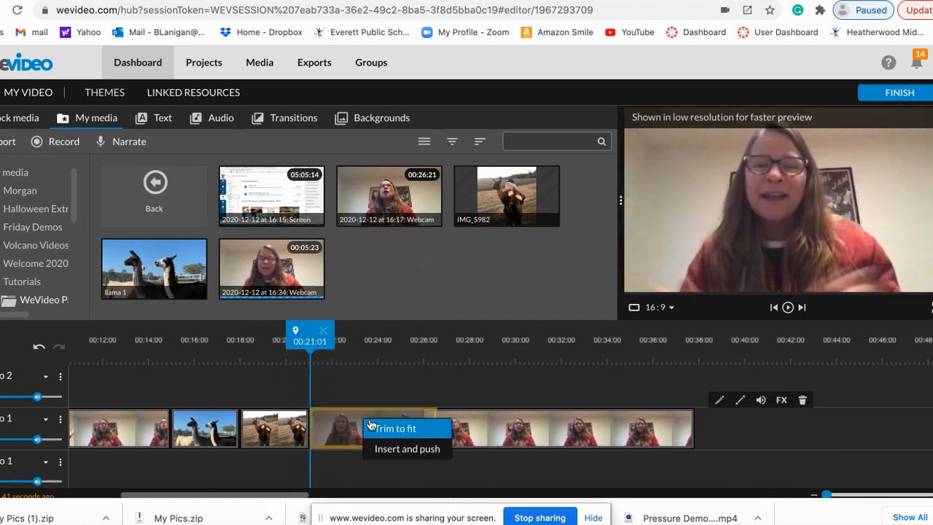
pyautogui.click(403, 449)
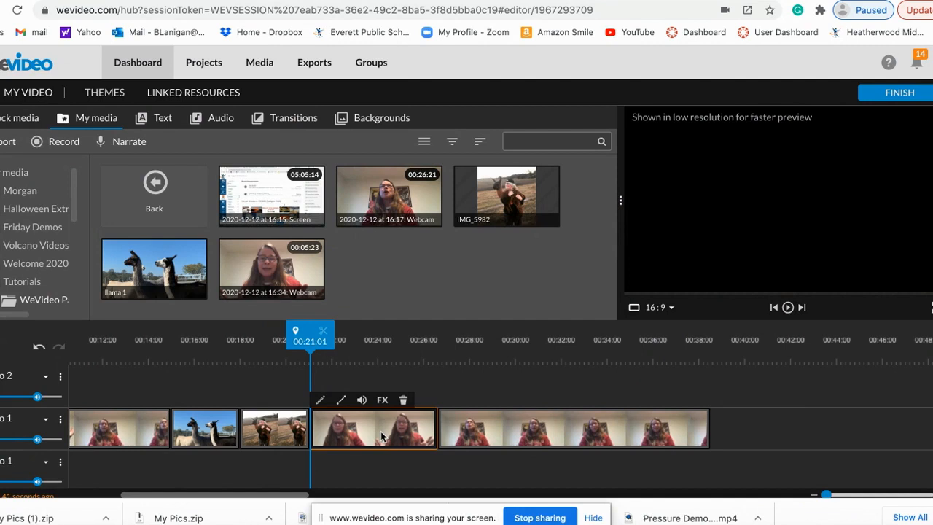
# Step: Swap the last two clips so the older webcam part starts at 00:21:01 and the new one at 00:32:23
pyautogui.rightClick(380, 434)
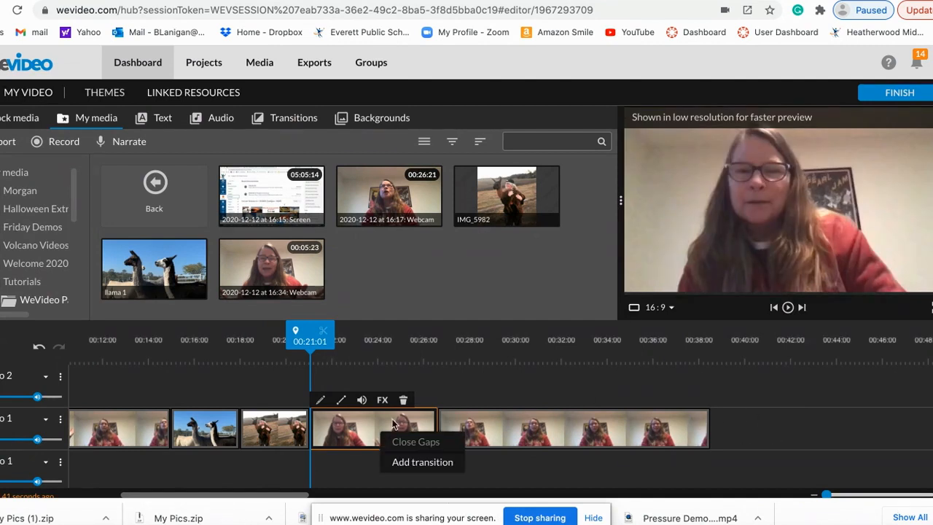
pyautogui.click(362, 430)
pyautogui.moveTo(361, 424); pyautogui.dragTo(778, 426)
pyautogui.click(527, 433)
pyautogui.moveTo(527, 433); pyautogui.dragTo(423, 430)
pyautogui.click(739, 435)
pyautogui.moveTo(738, 435); pyautogui.dragTo(592, 435)
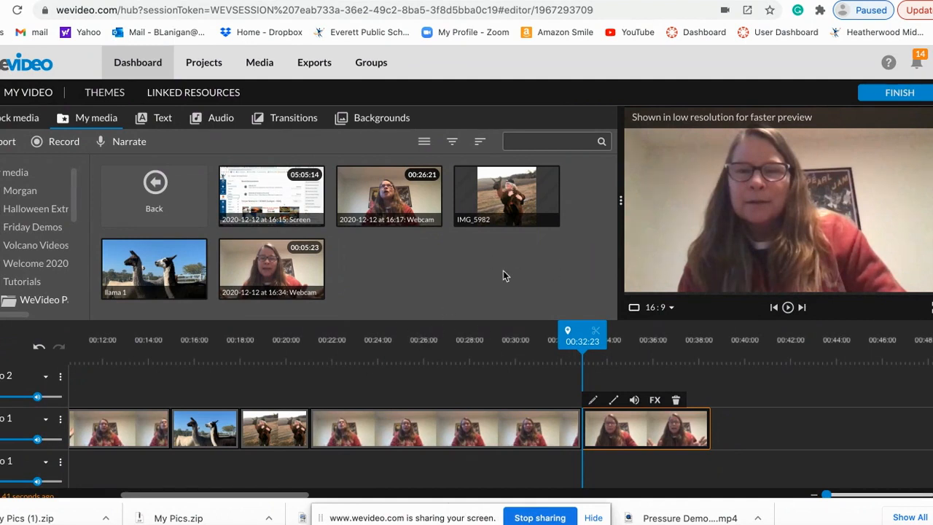
# Step: Finish the edit and set the export title to "part 1 demo"
pyautogui.click(899, 100)
pyautogui.click(409, 286)
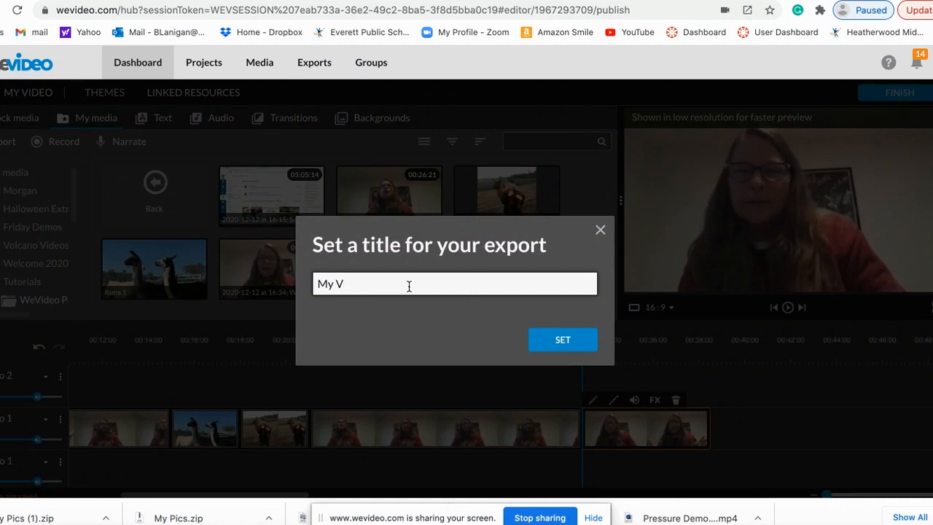
pyautogui.press('BackSpace')
pyautogui.press('BackSpace')
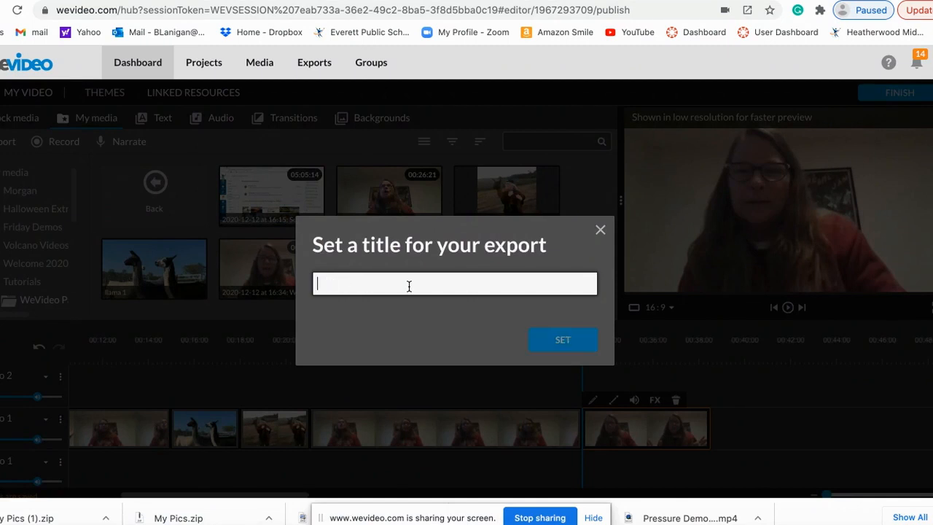
pyautogui.write('part 1')
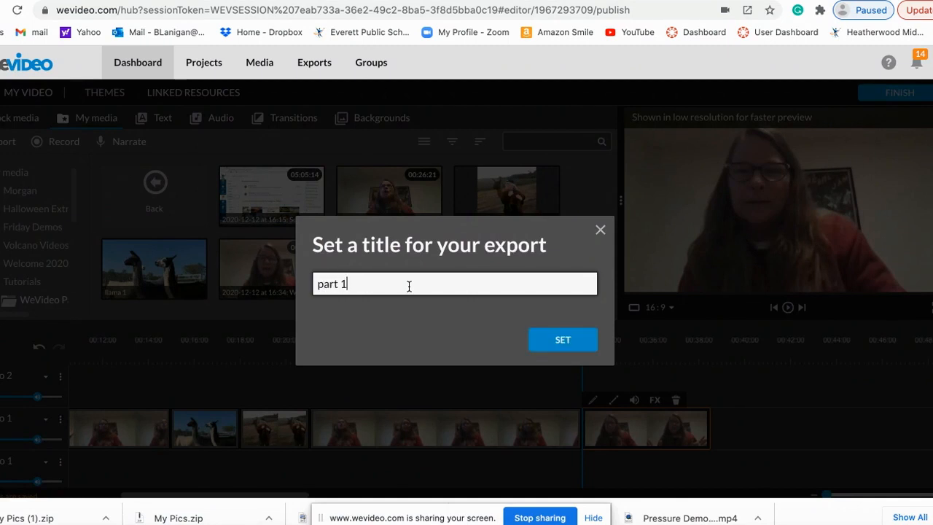
pyautogui.write(' demo')
pyautogui.click(559, 348)
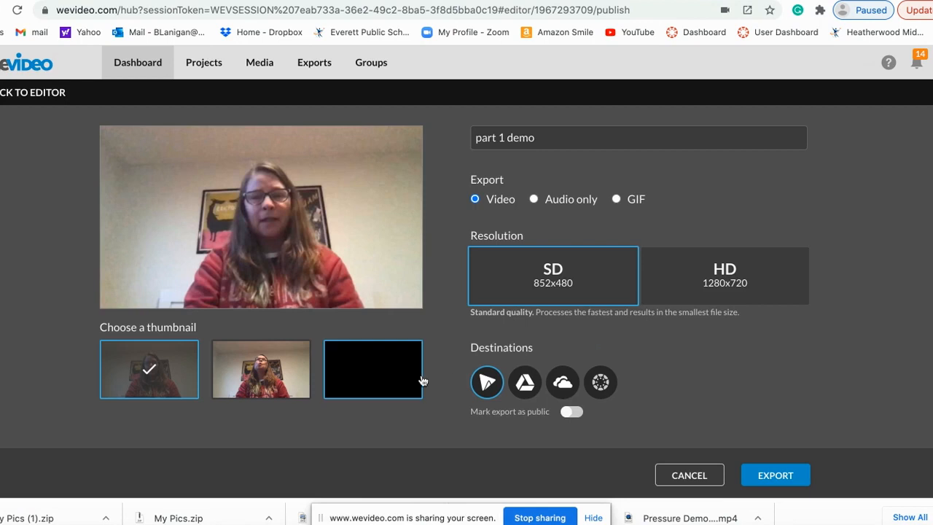
# Step: Export the video in HD 1280x720 resolution with the export marked as public
pyautogui.click(726, 276)
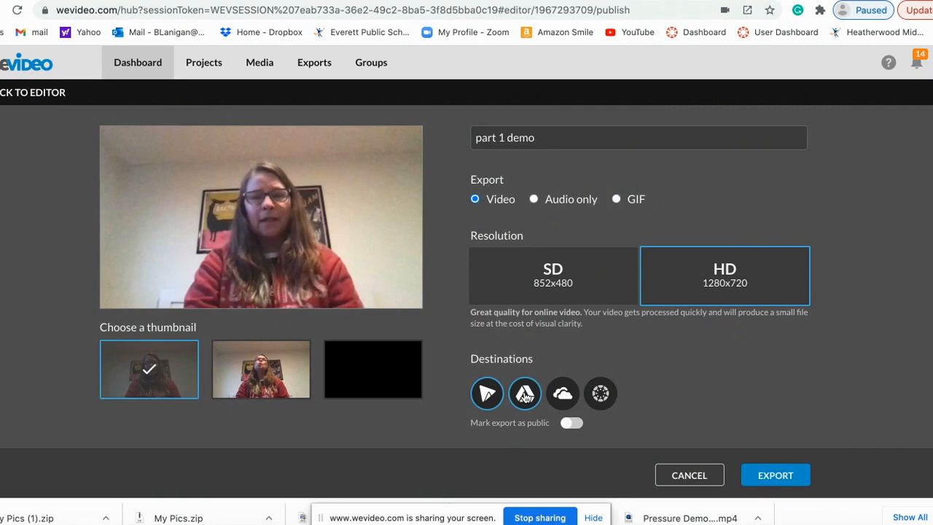
pyautogui.click(570, 425)
pyautogui.click(779, 476)
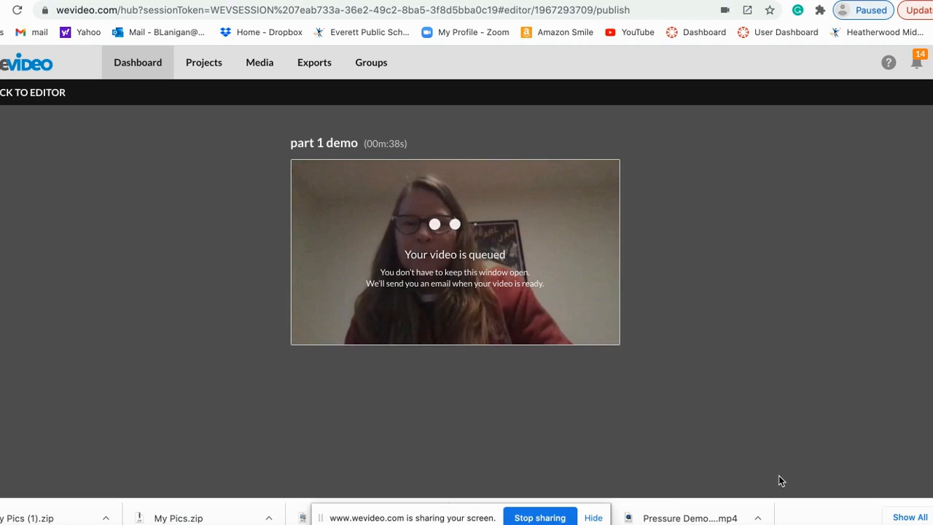
pyautogui.click(541, 518)
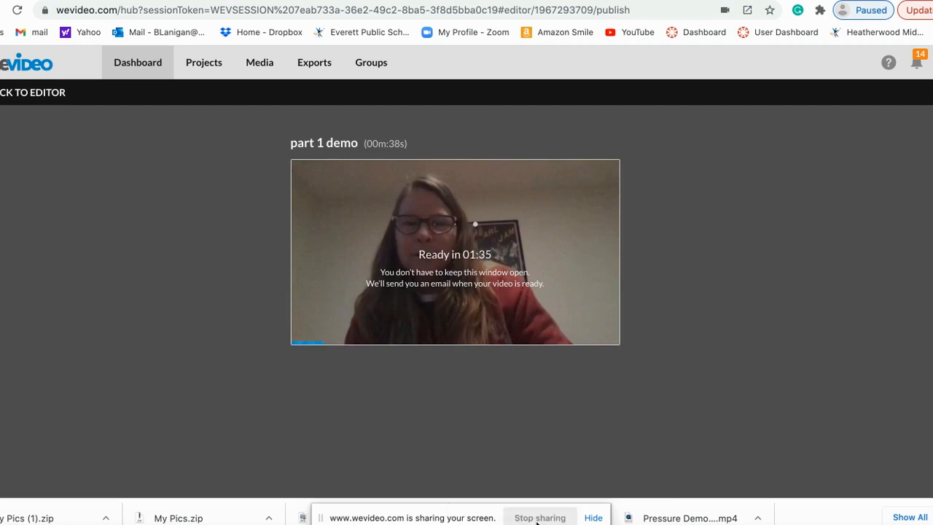